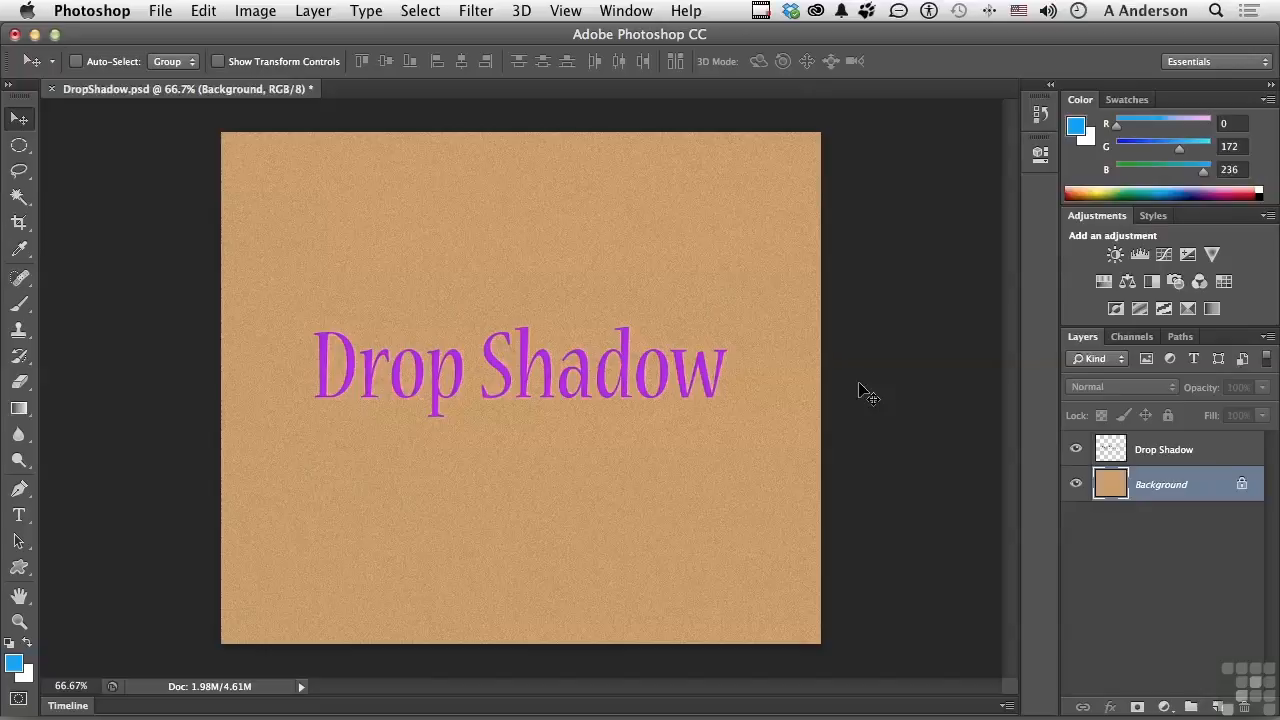
Check the Background layer by toggling its visibility, and select the Drop Shadow layer.
click(1076, 484)
click(1076, 484)
click(1165, 452)
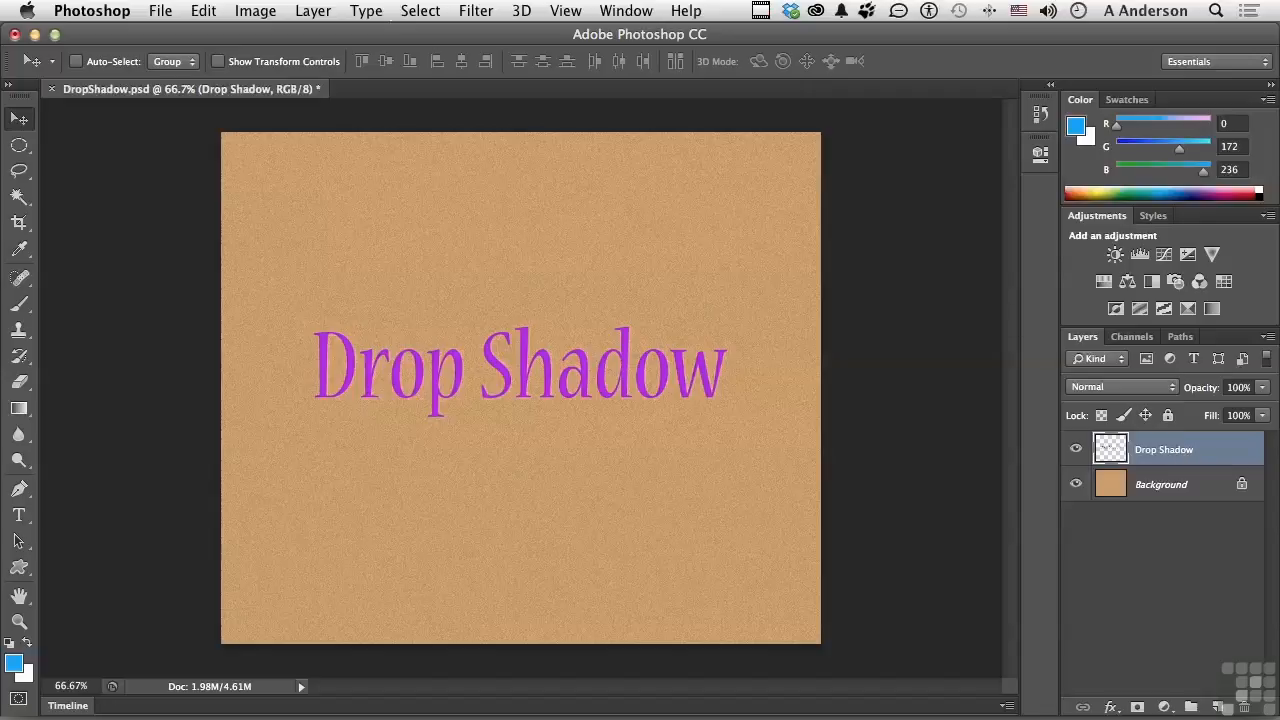
Detach the Layers panel so it floats beside the text, and lengthen it.
click(310, 12)
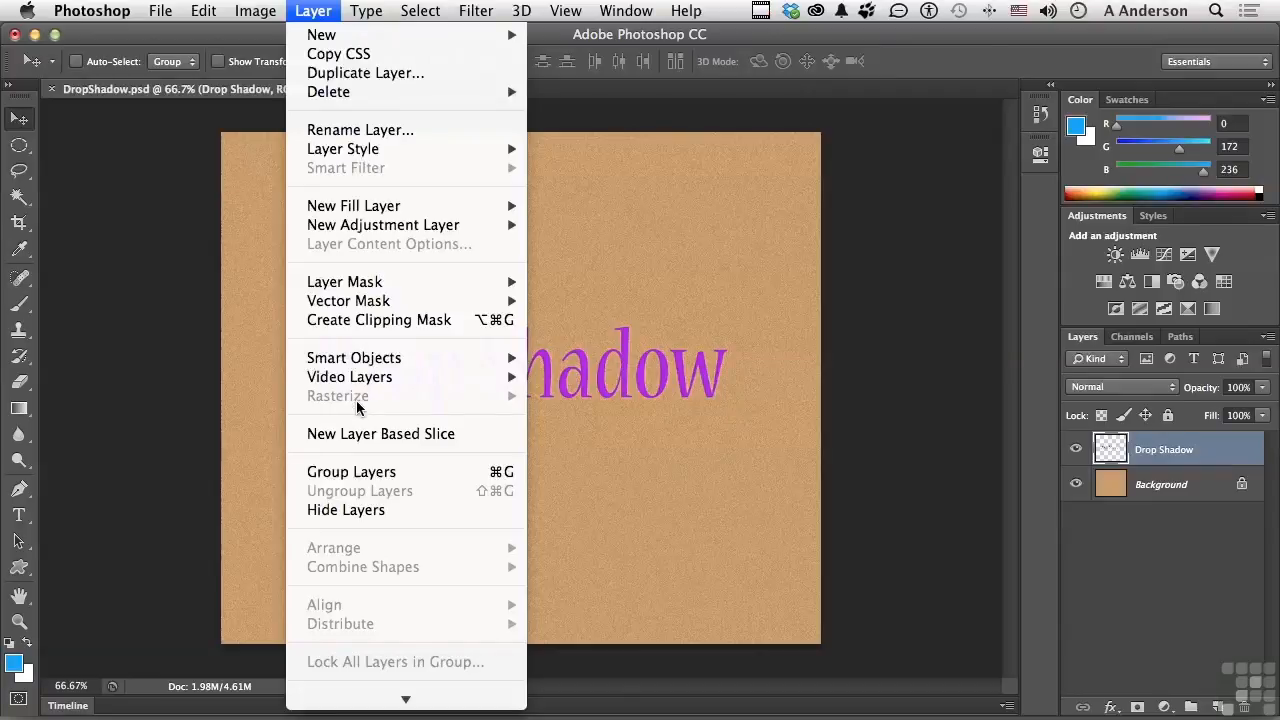
click(581, 423)
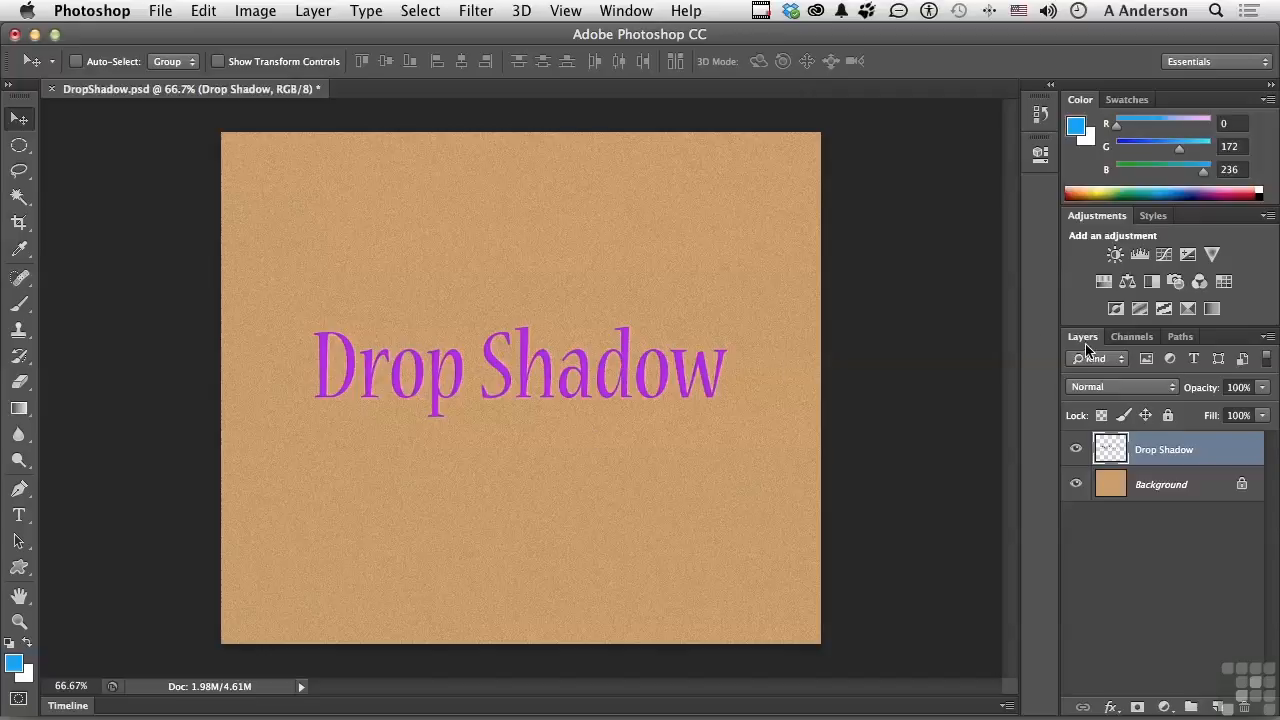
drag(1085, 343, 812, 95)
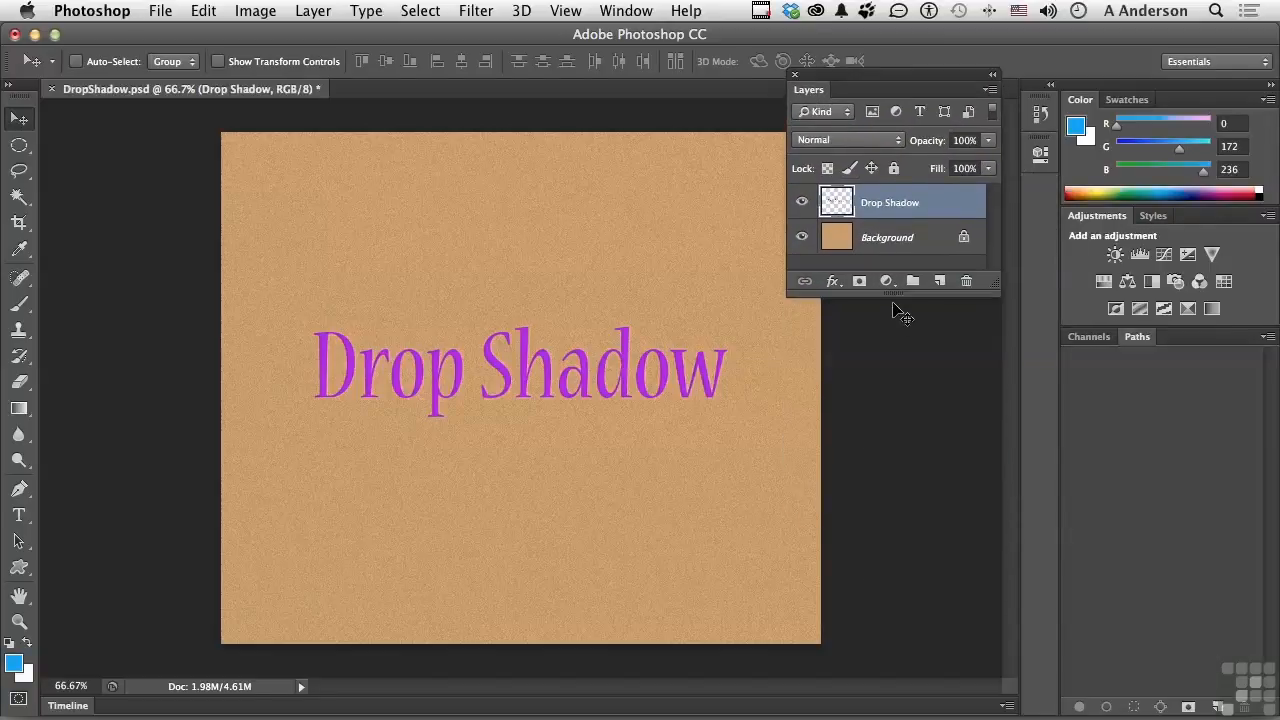
drag(893, 296, 889, 395)
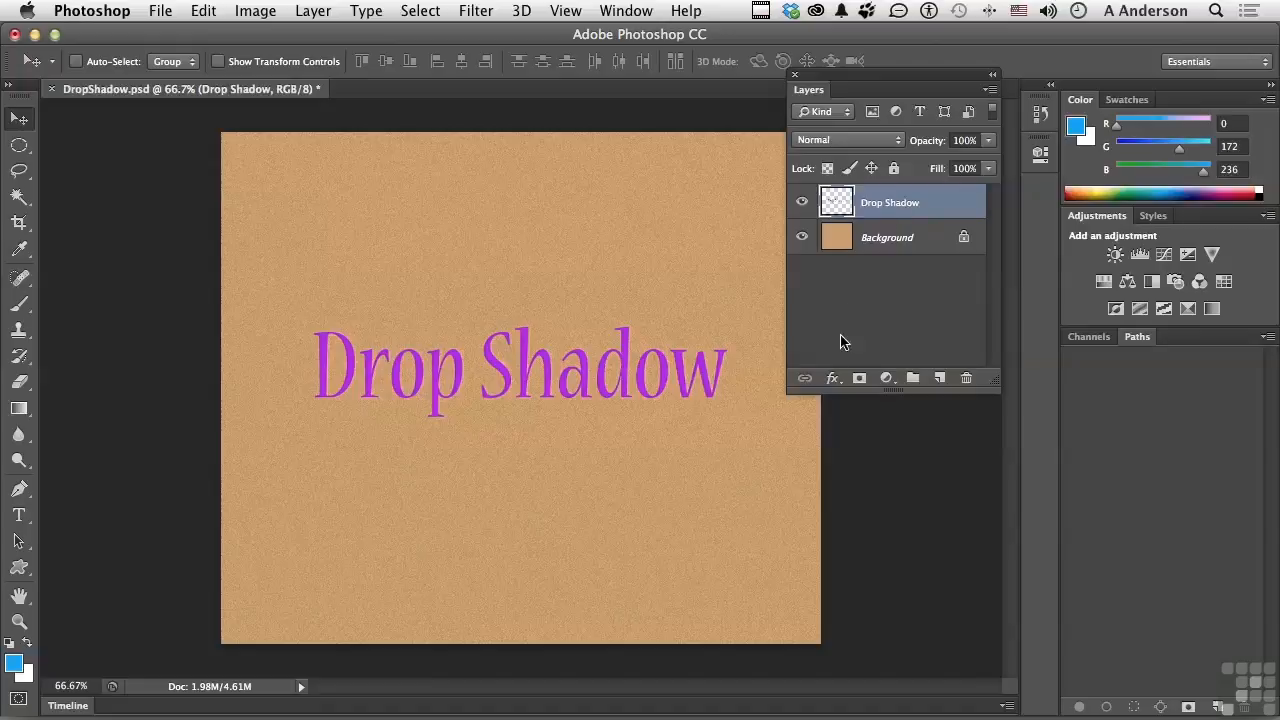
Add a Drop Shadow effect to the Drop Shadow layer and move its settings dialog clear of the text.
click(832, 379)
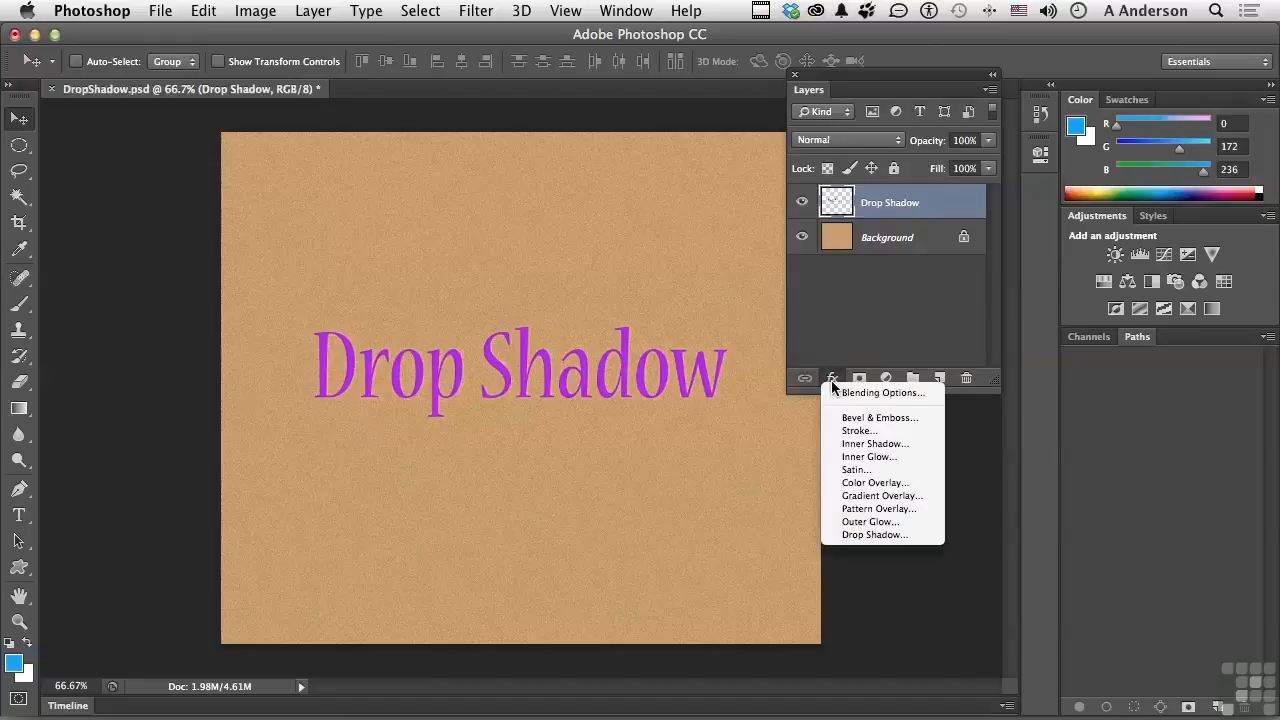
click(859, 536)
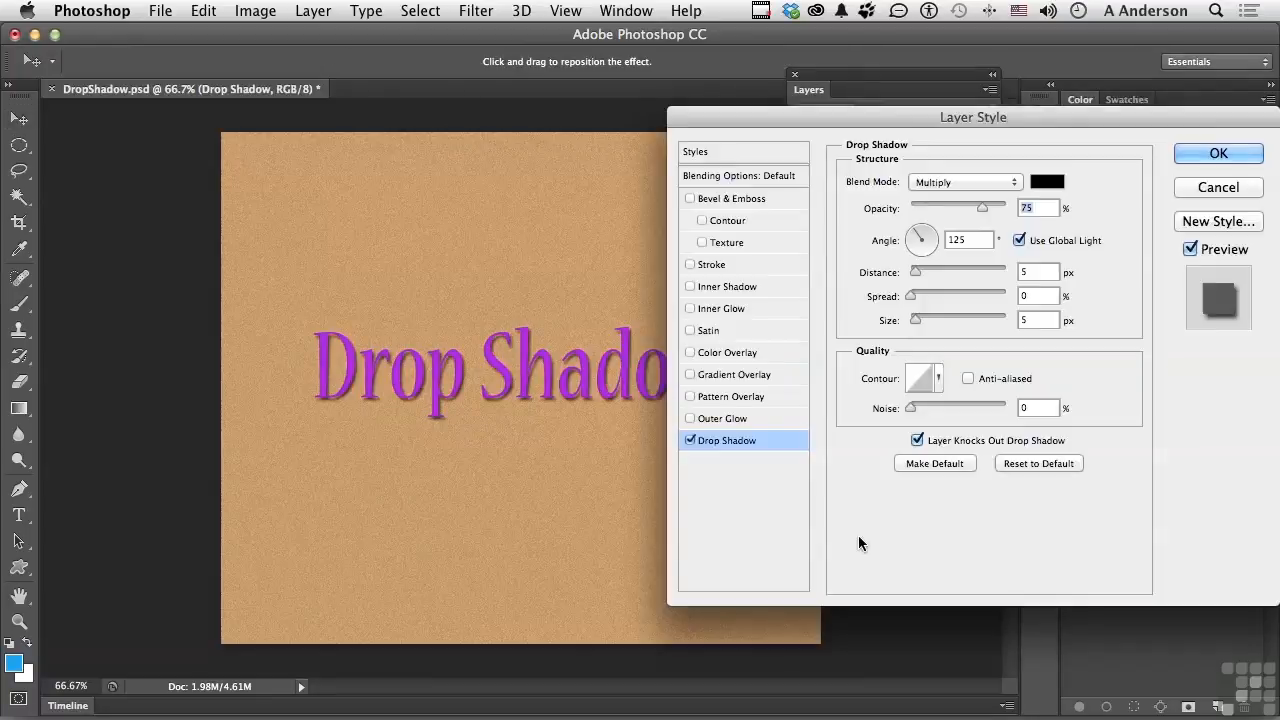
drag(733, 112, 779, 113)
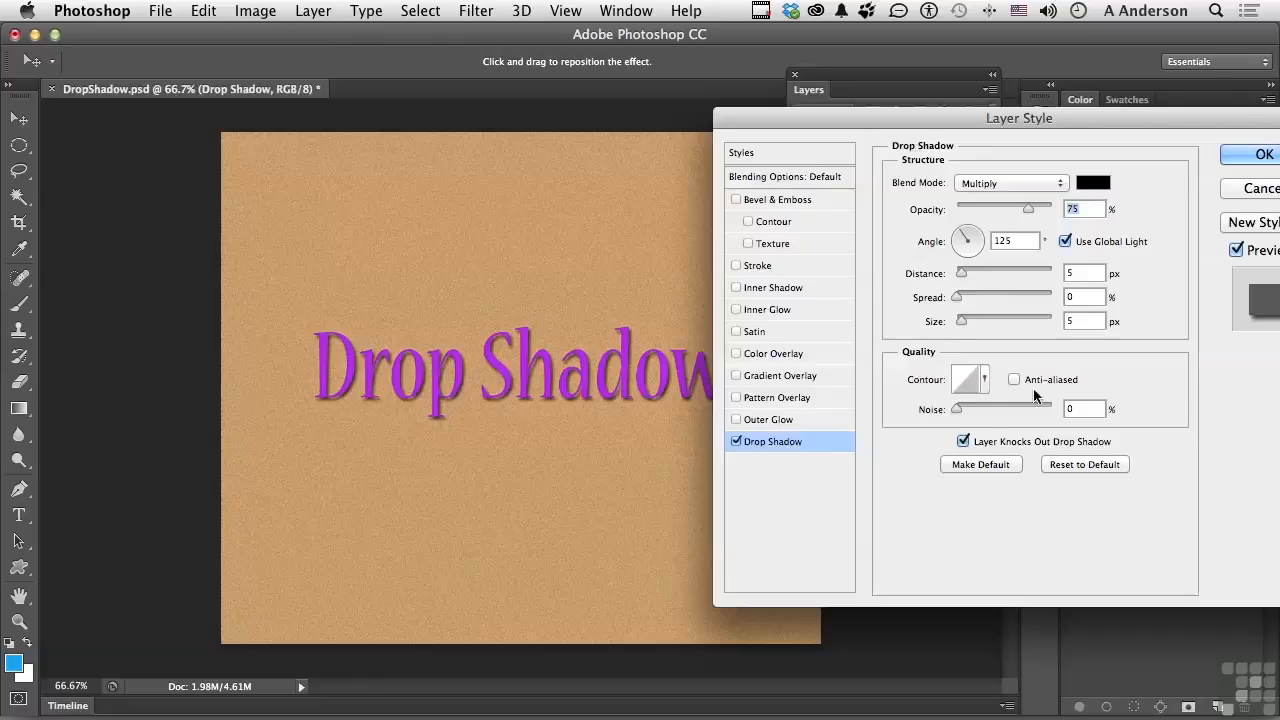
Compare the text with and without the shadow using the effect's preview.
click(1235, 251)
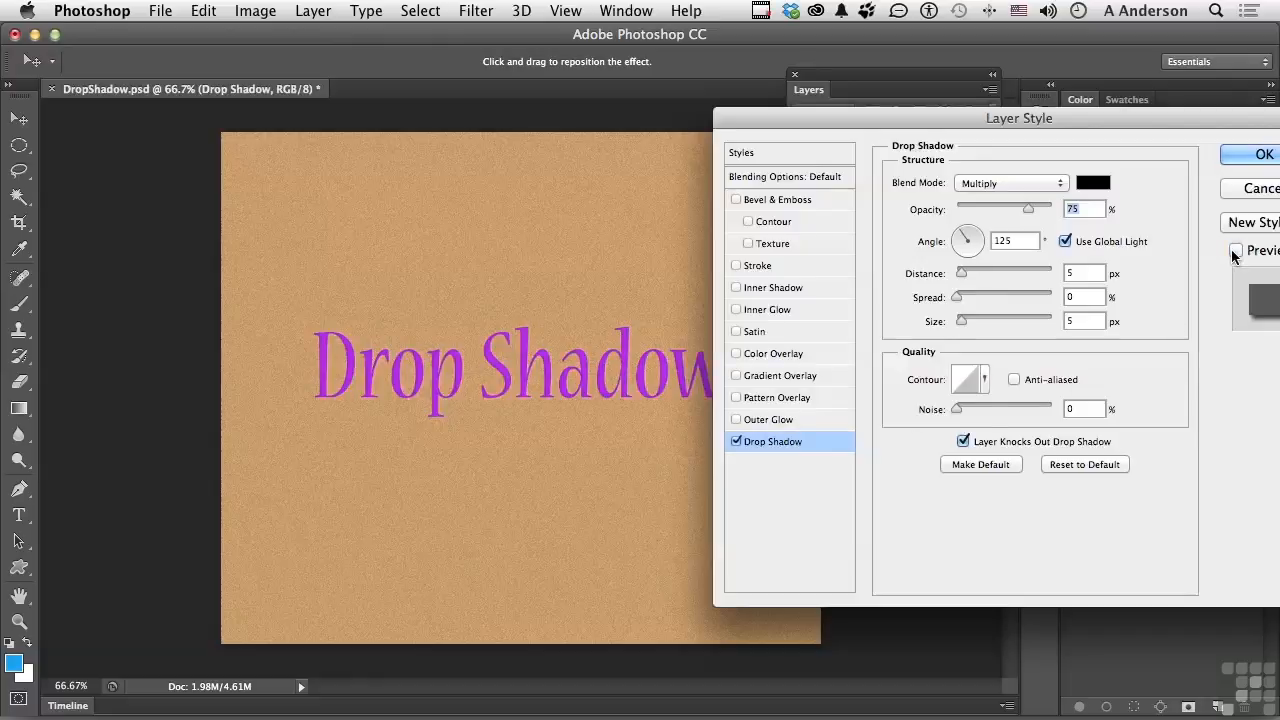
click(1235, 251)
click(1235, 251)
click(1235, 251)
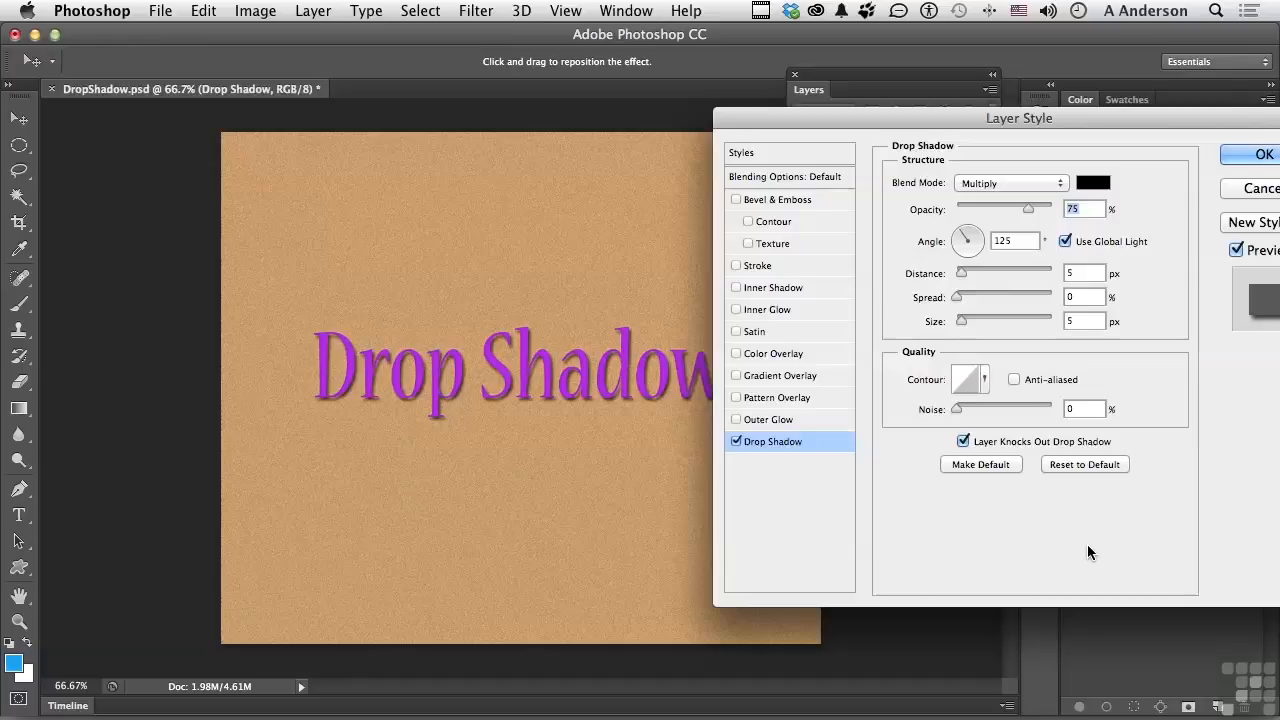
Examine the shadow's blend mode choices and colour, keeping Multiply and black.
click(1036, 190)
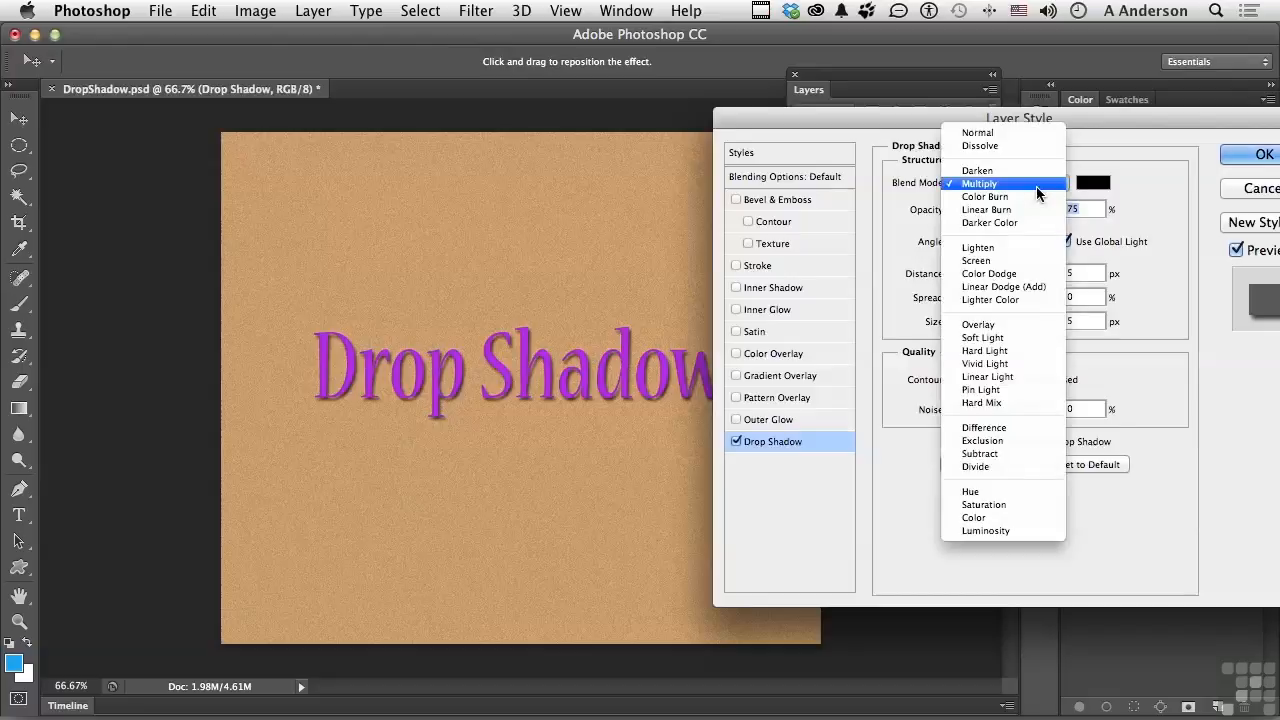
click(1036, 190)
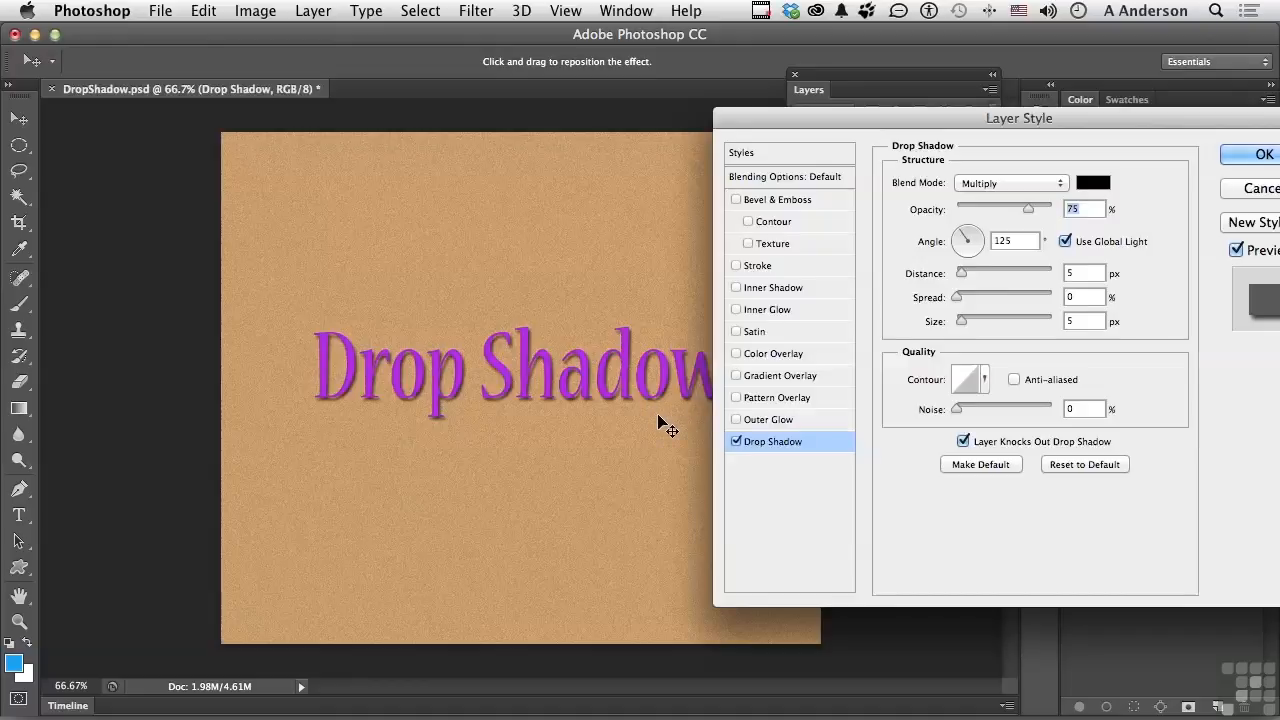
click(1093, 182)
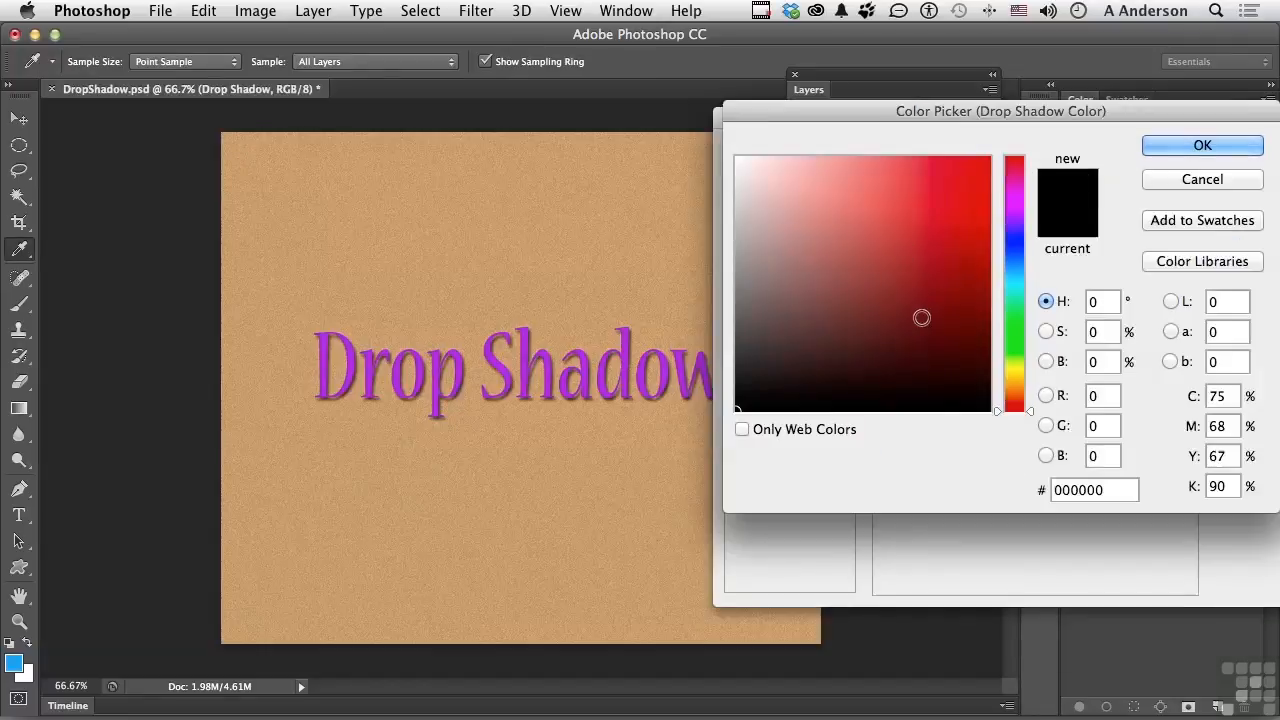
click(1173, 177)
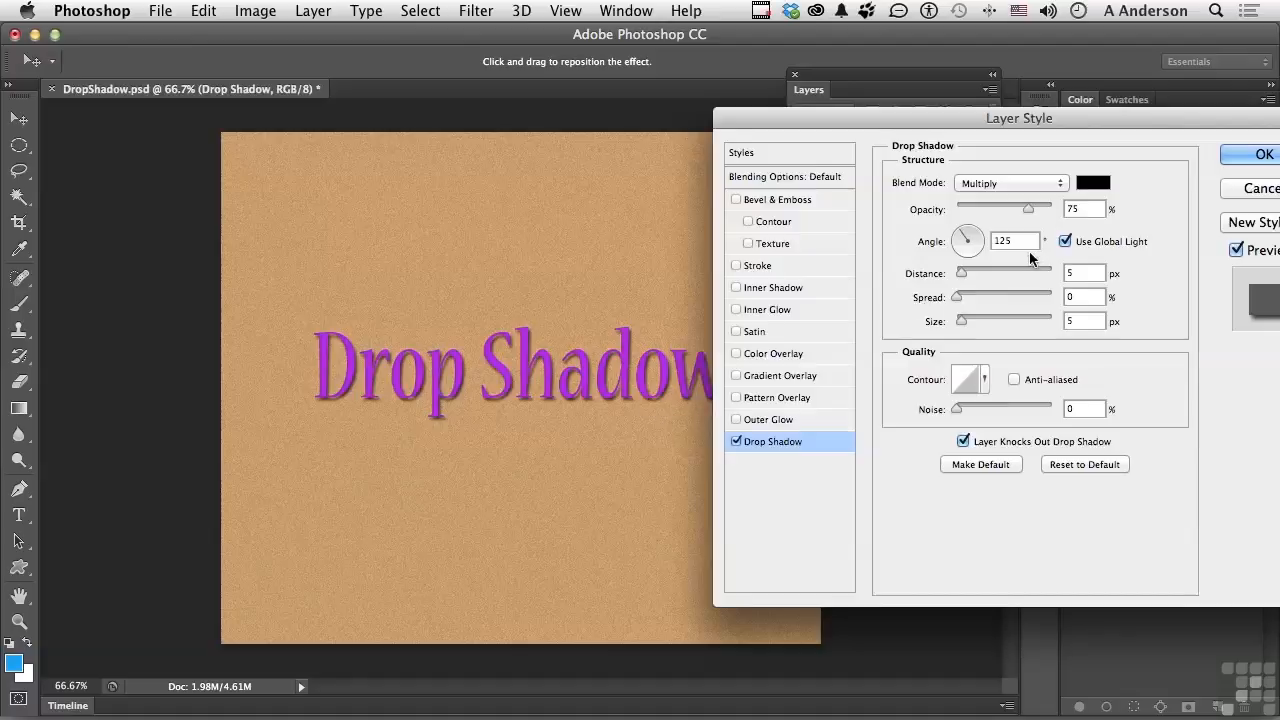
Try the shadow's opacity at 100% and 53%, and set it back to 75%.
drag(1029, 213, 1055, 213)
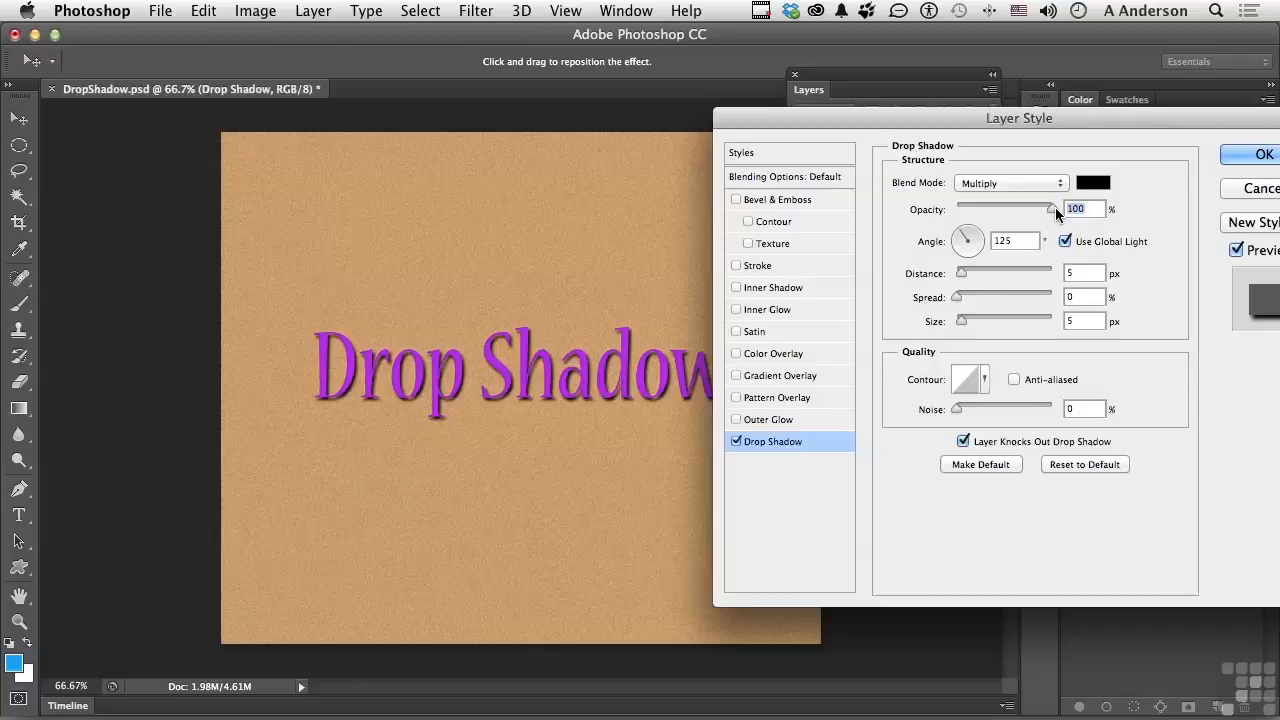
drag(1055, 207, 1007, 211)
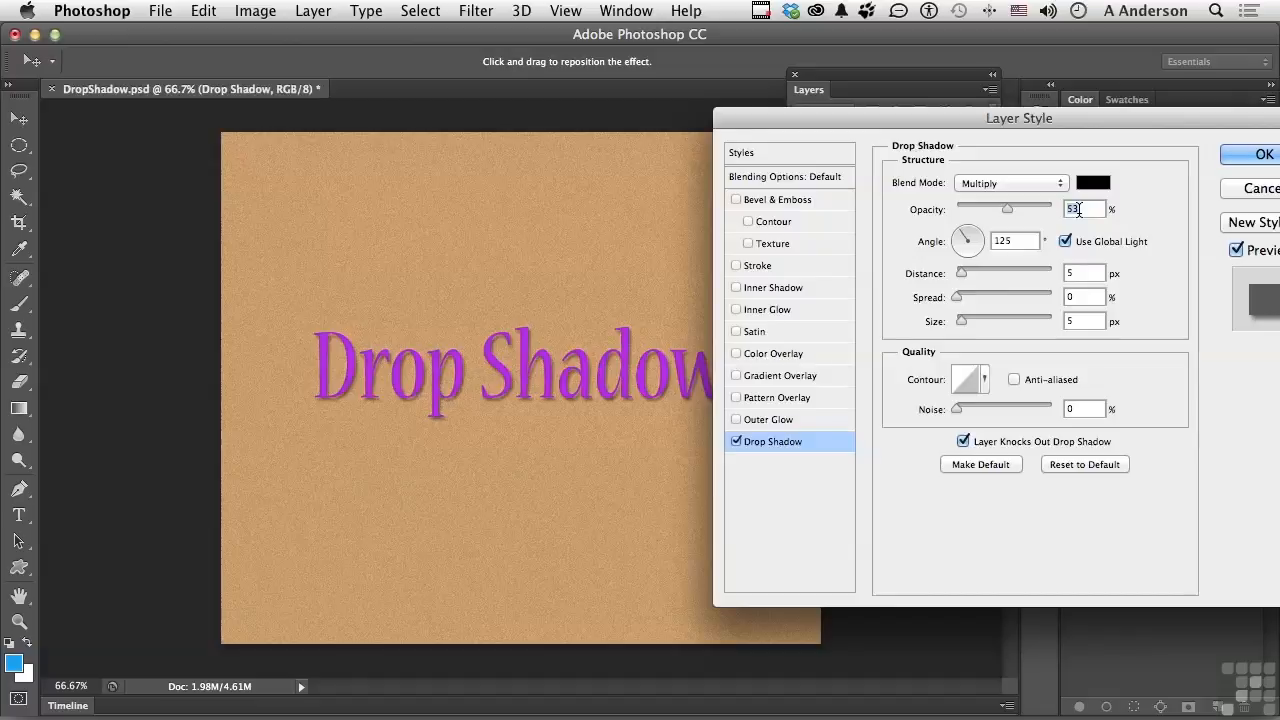
text(75)
key(Tab)
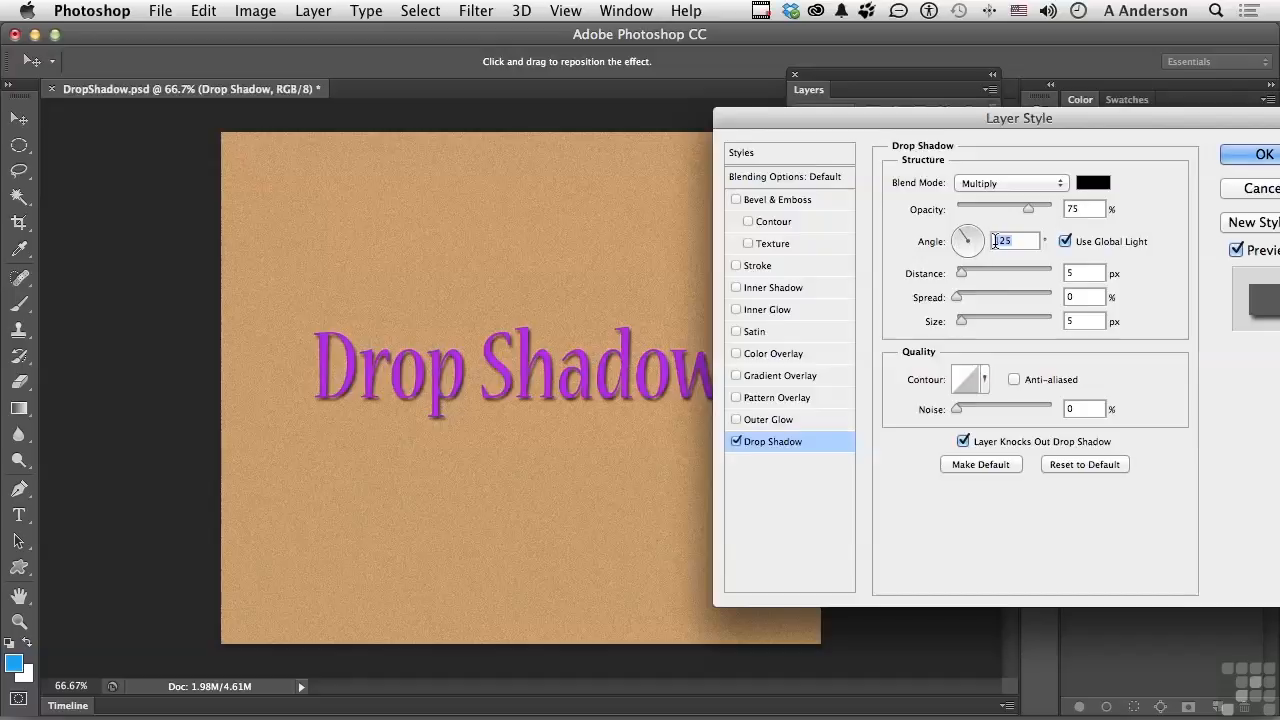
Try turning the shadow's light angle, and set it back to 125°.
click(965, 235)
drag(965, 235, 963, 235)
text(125)
key(Tab)
Set the shadow's distance to 21 px and its size to 13 px.
mouse_move(964, 275)
mouse_down()
mouse_move(994, 272)
mouse_move(966, 273)
mouse_move(977, 276)
mouse_up()
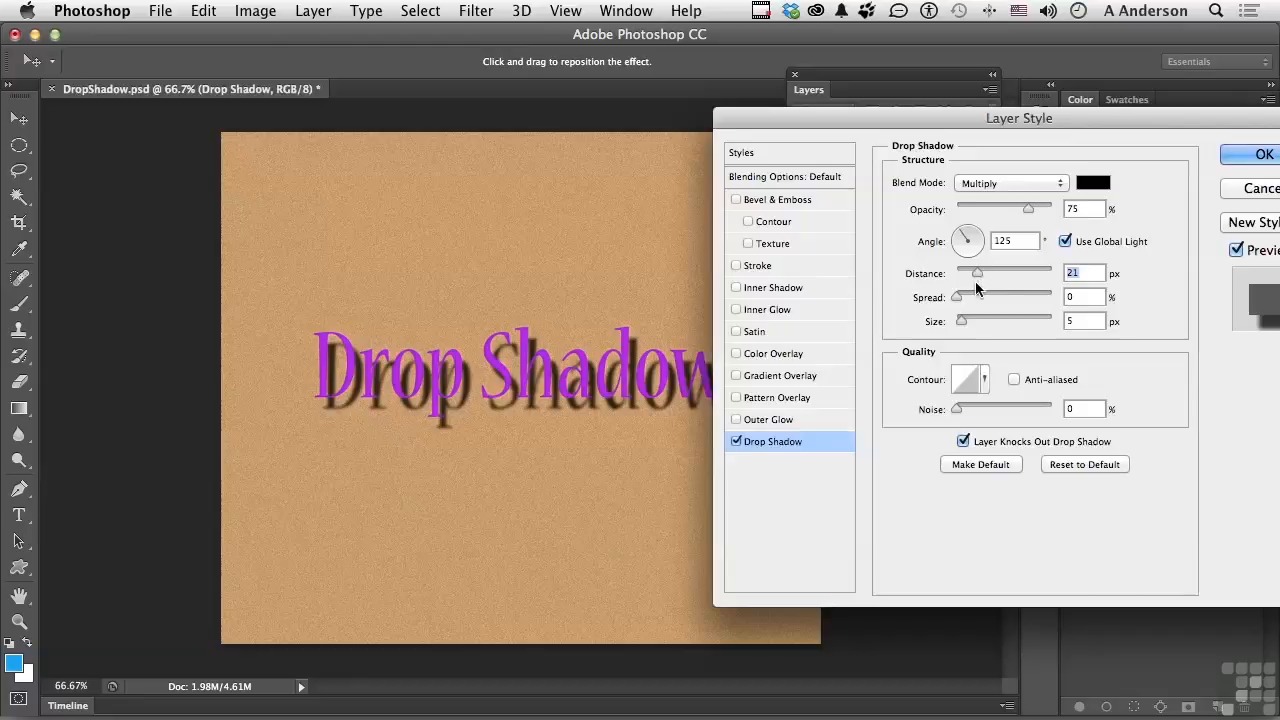
drag(958, 298, 968, 329)
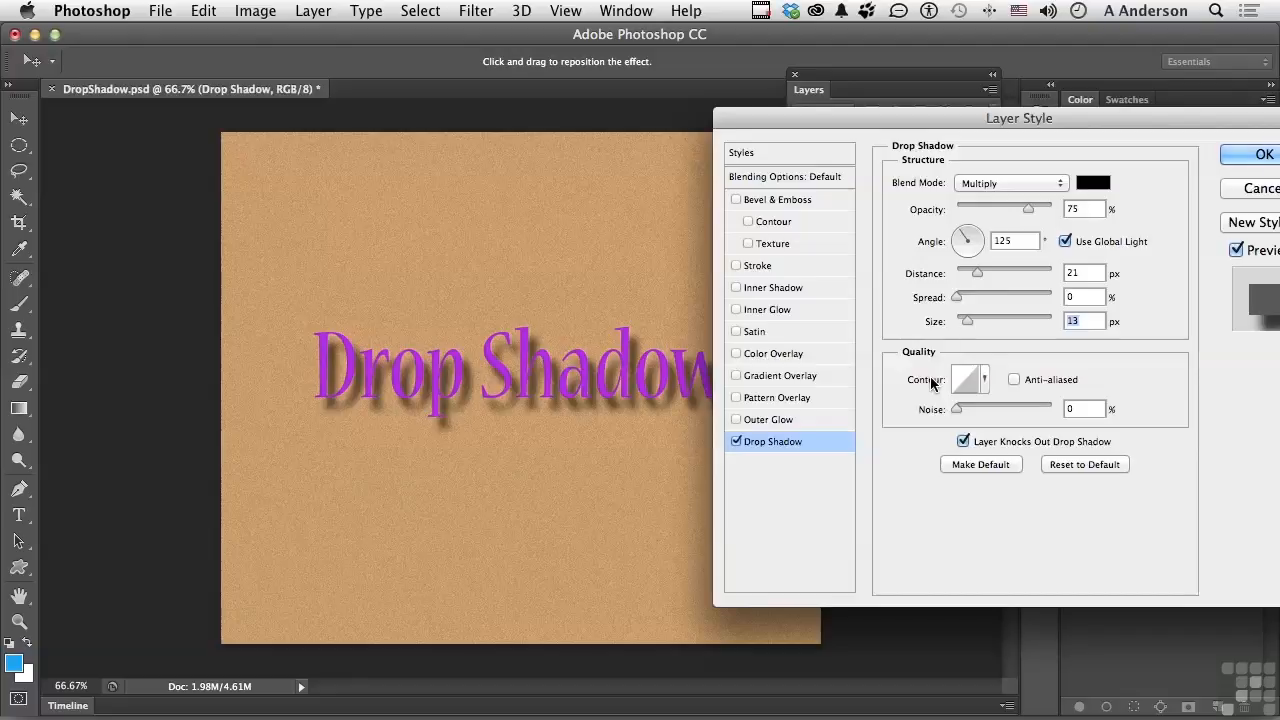
Try several contour shapes on the shadow, and return to the straight linear contour.
click(985, 380)
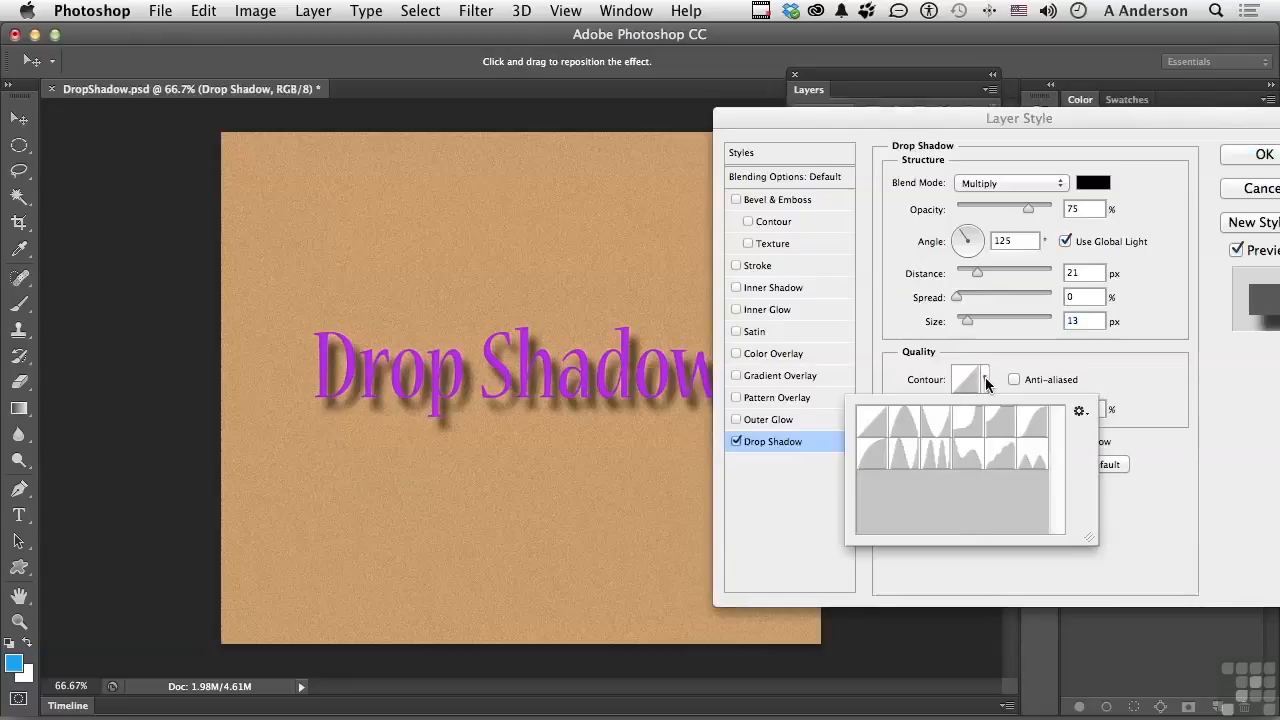
click(932, 466)
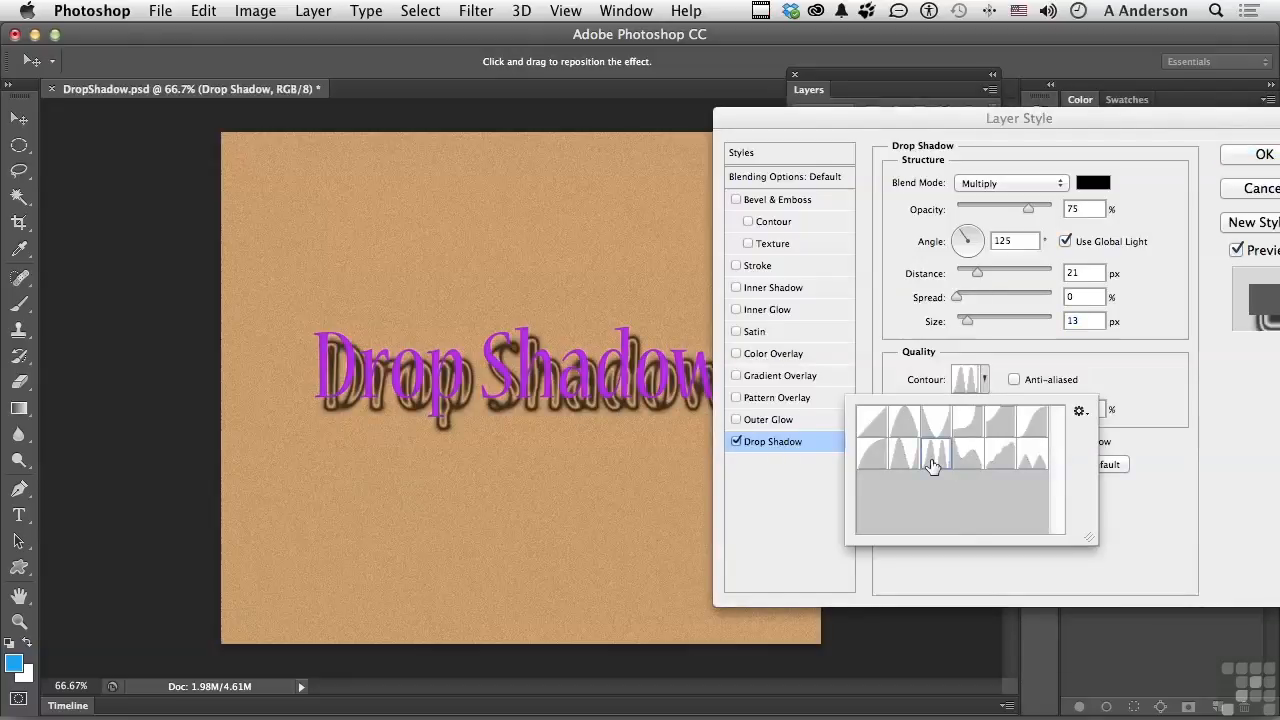
click(968, 458)
click(998, 458)
click(866, 432)
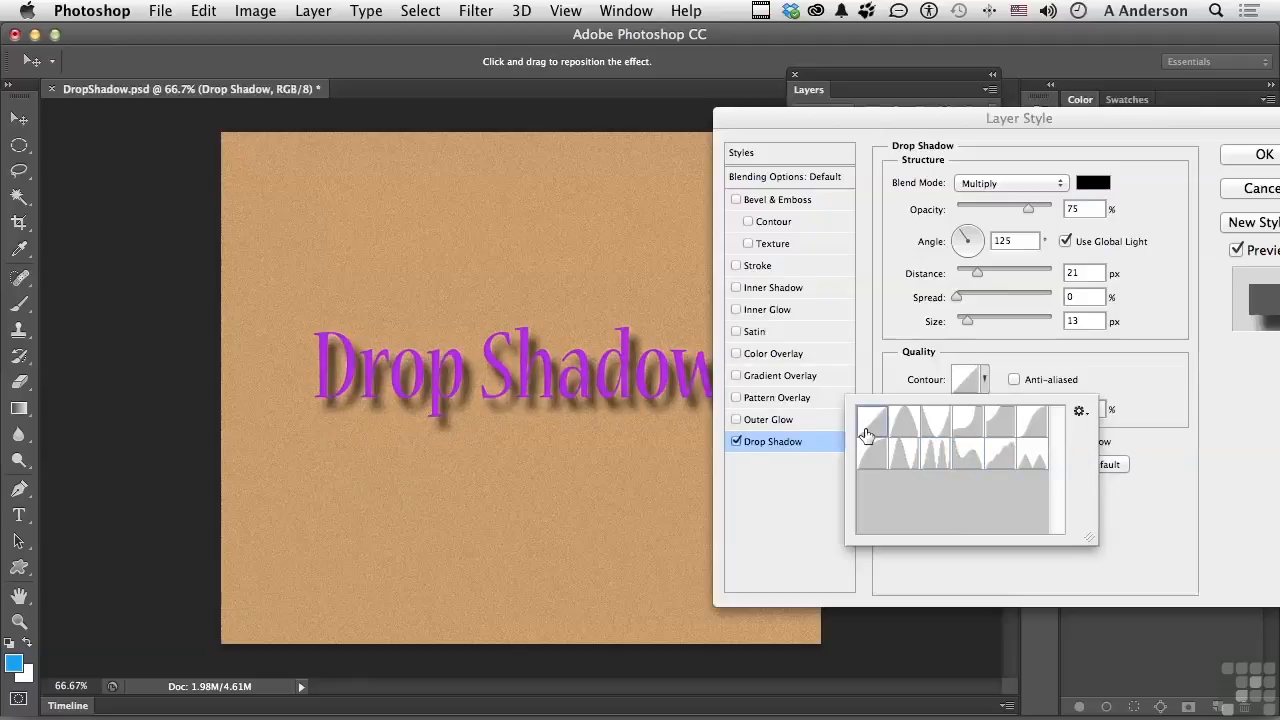
click(1148, 377)
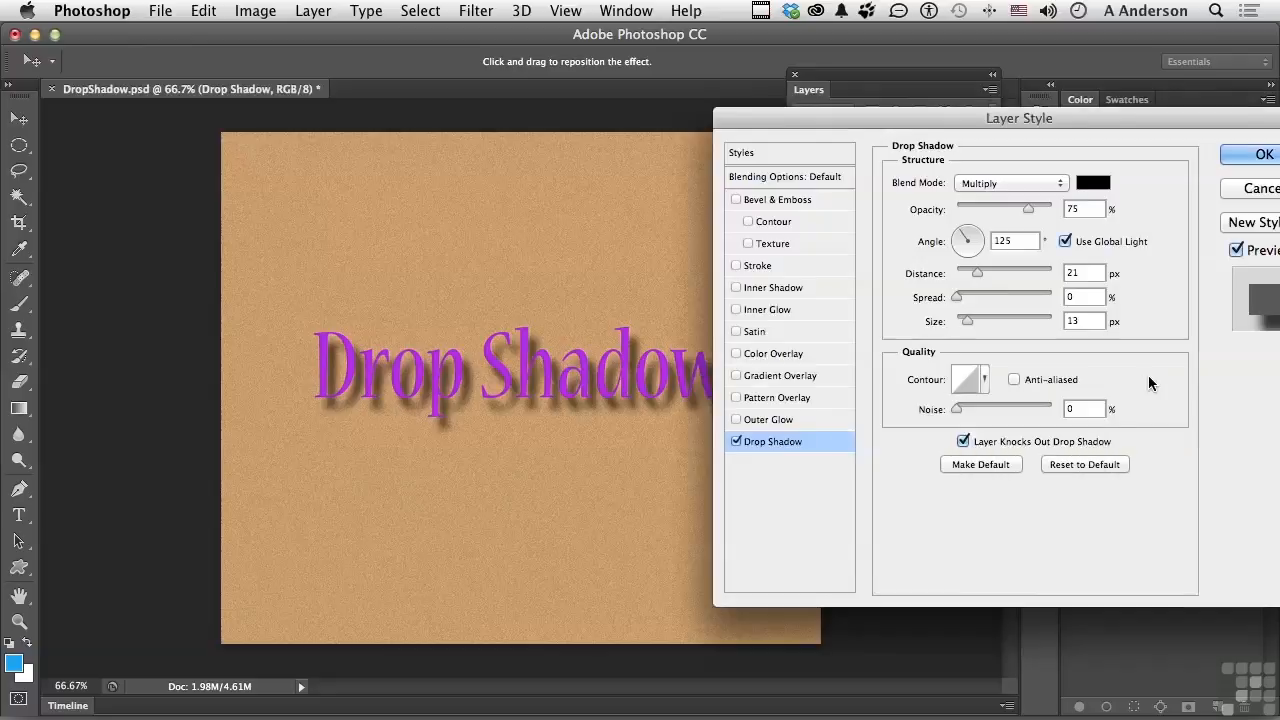
Leave the shadow's anti-aliasing off, set its noise to 42%, and apply the layer style.
click(1014, 379)
click(1014, 379)
drag(956, 411, 995, 410)
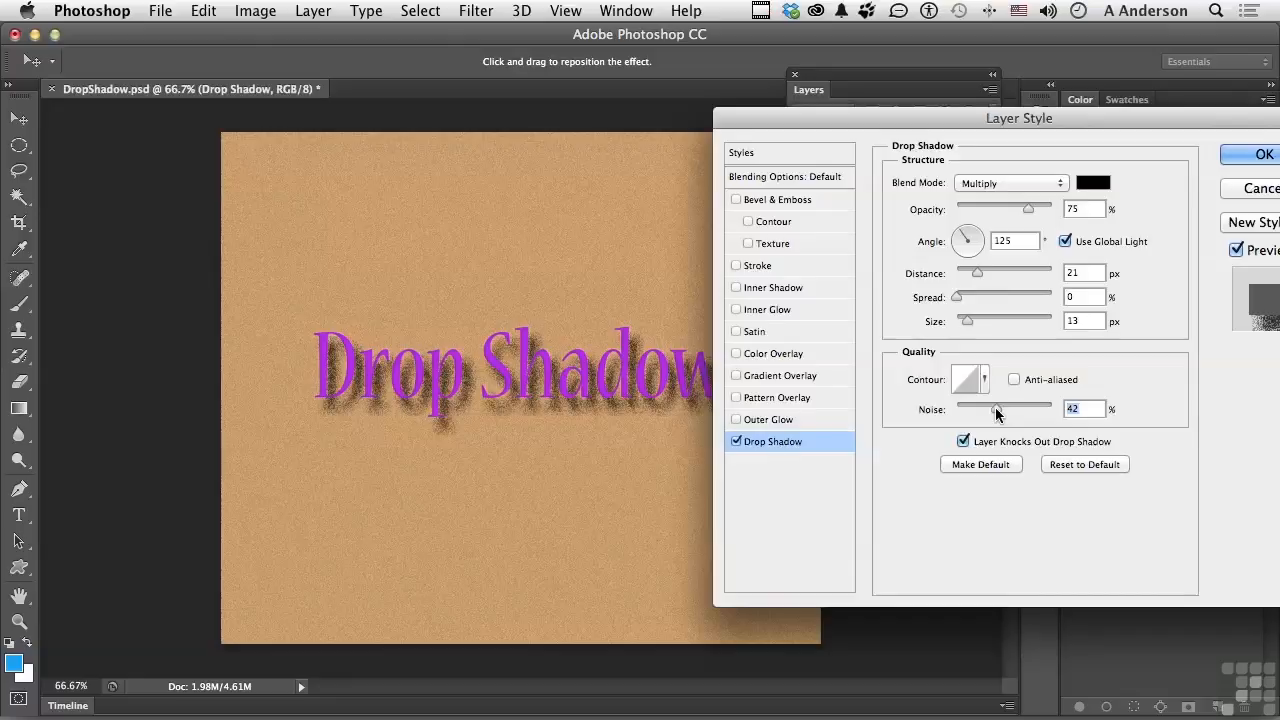
click(1245, 157)
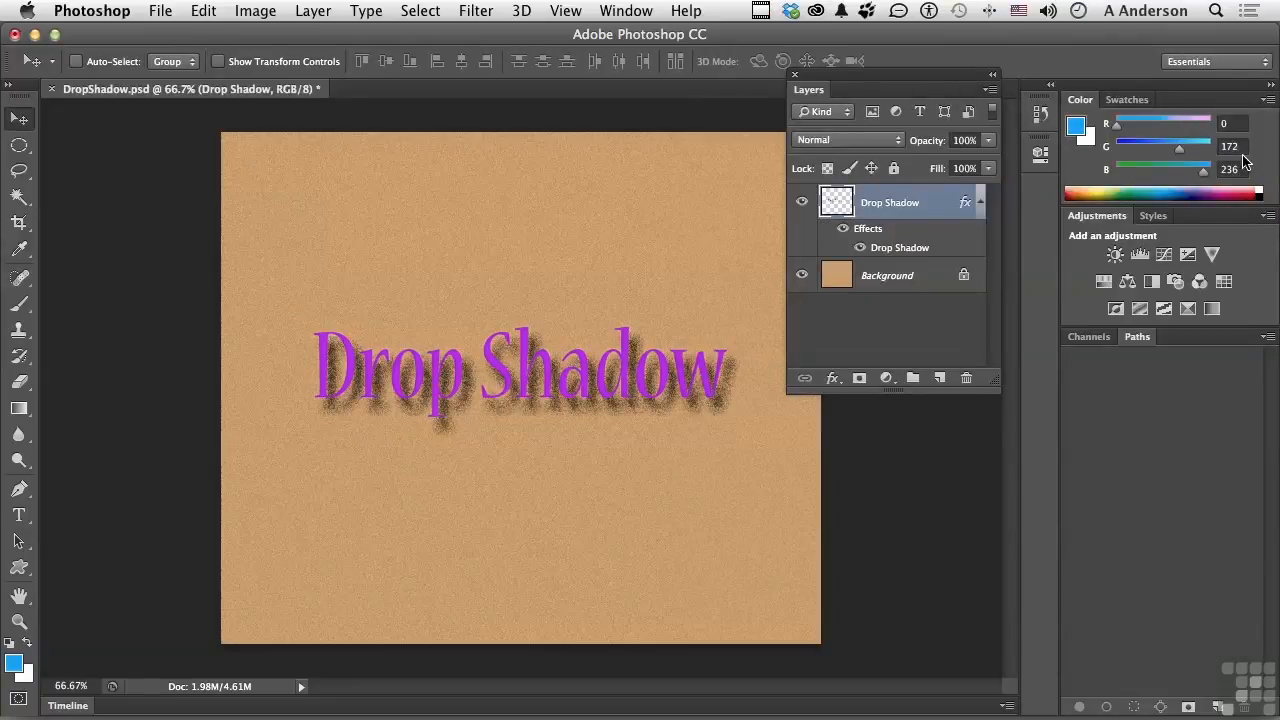
Try lowering the opacity of the Drop Shadow layer, and set it back to 100%.
click(980, 204)
click(980, 204)
drag(928, 146, 757, 167)
text(100)
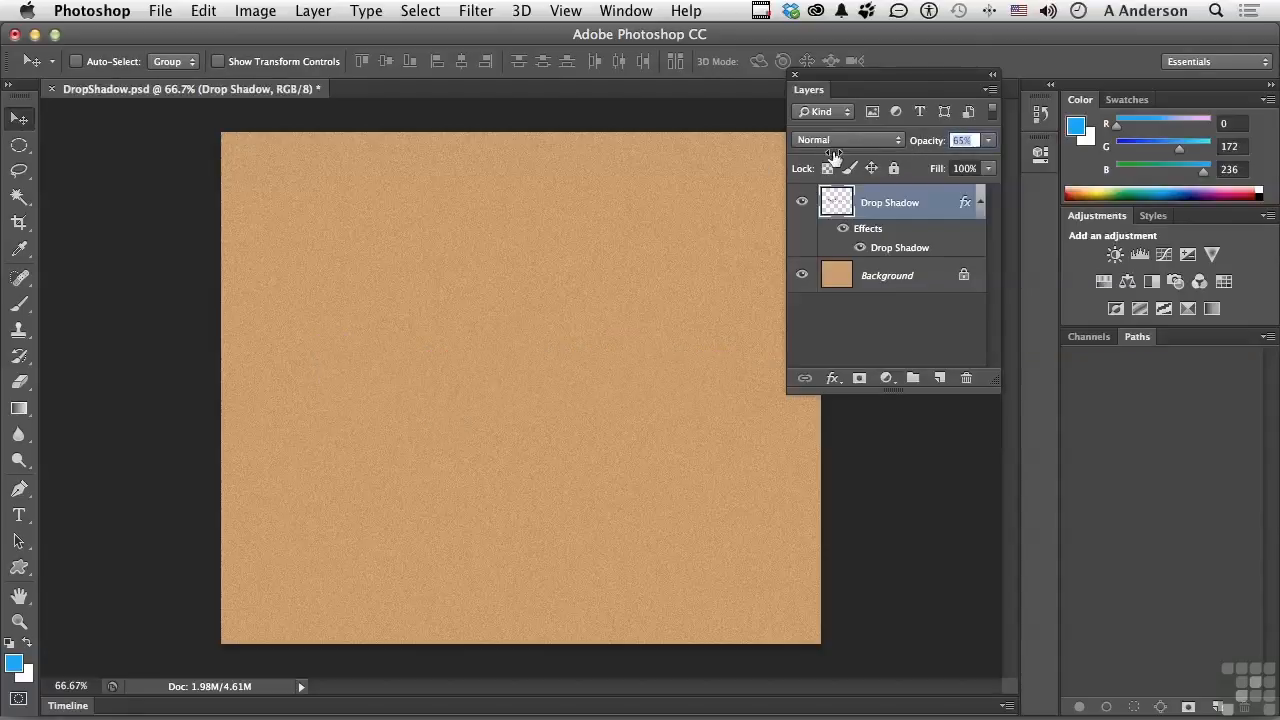
key(Return)
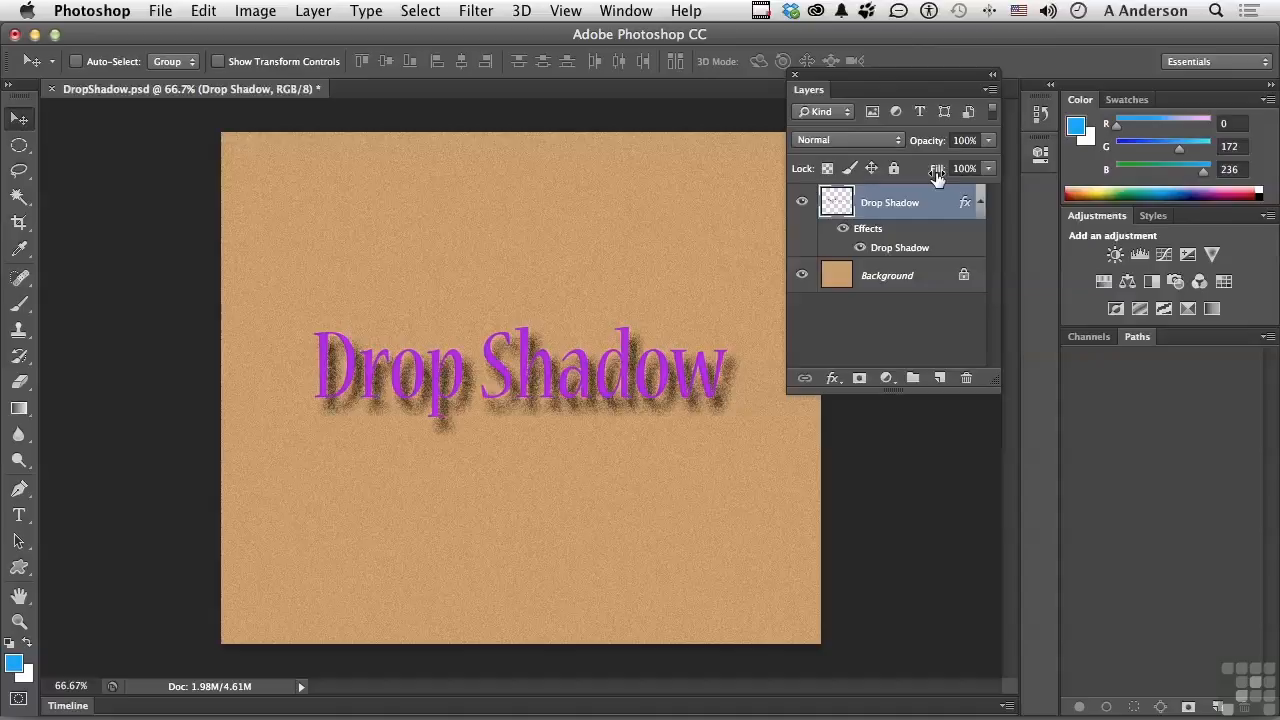
Try the Drop Shadow layer's fill at 0%, and return it to 100%.
drag(936, 174, 776, 183)
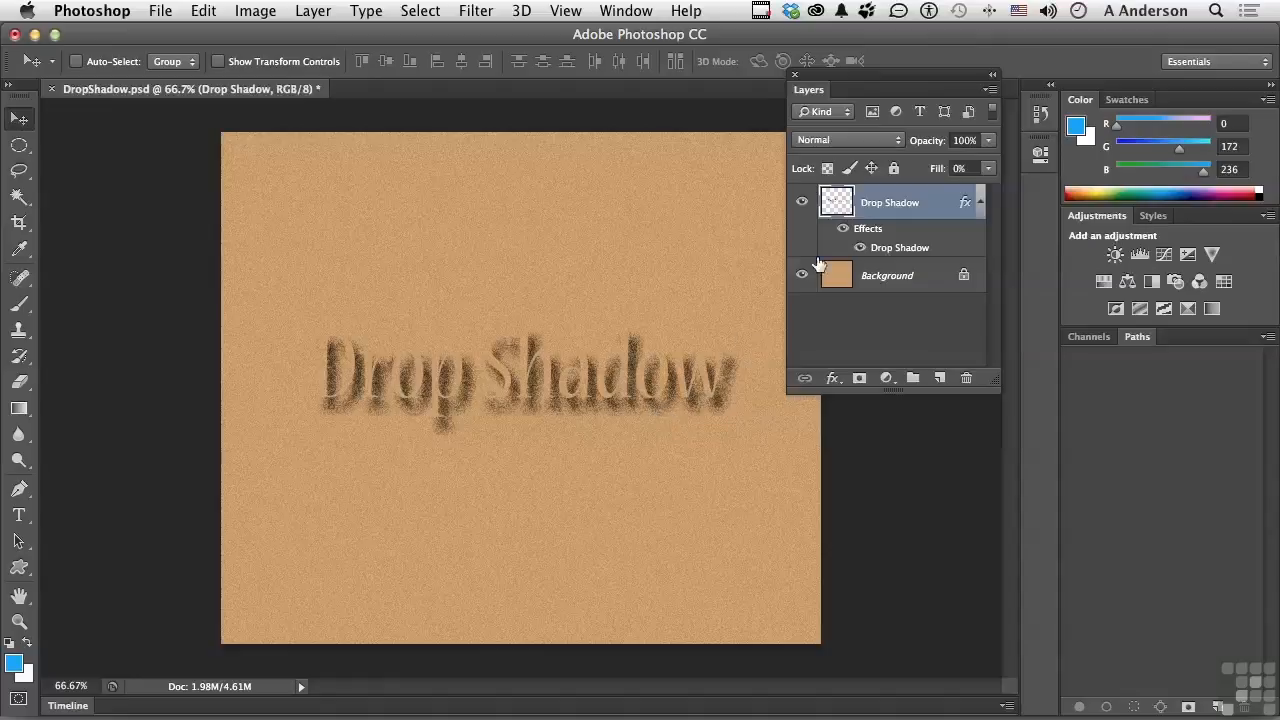
drag(941, 166, 1088, 172)
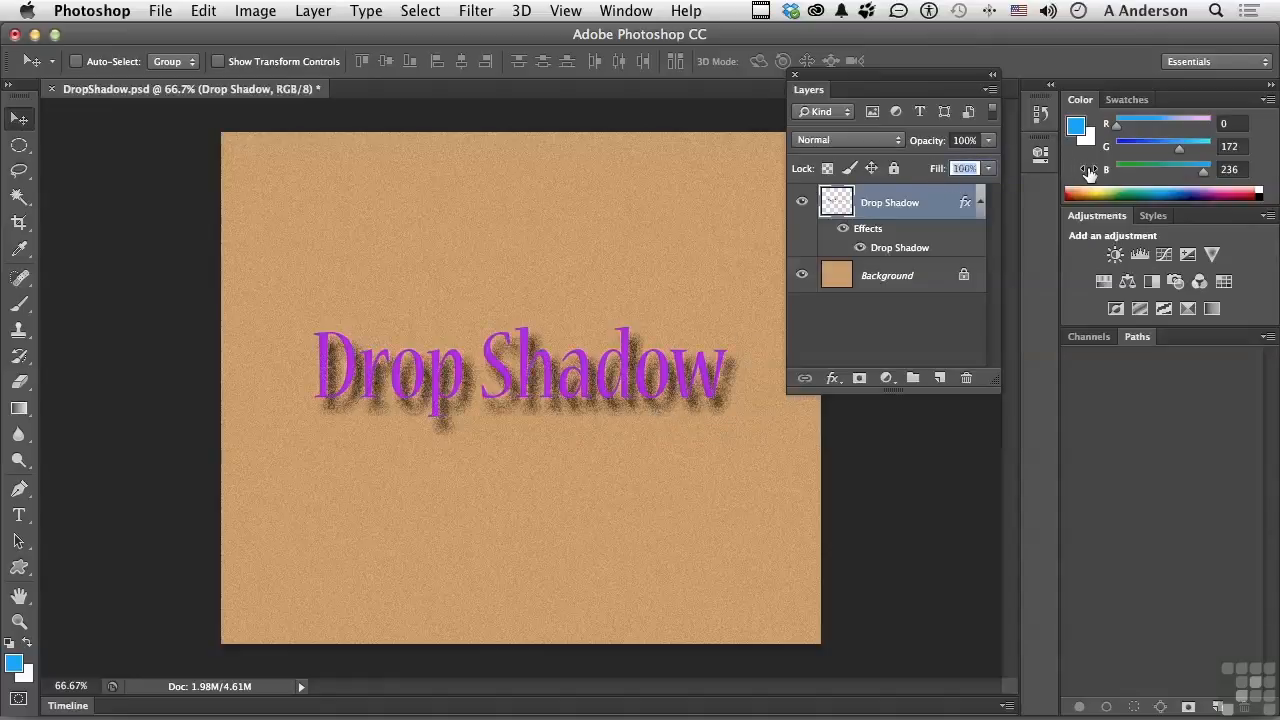
Set the shadow's noise to 35%, turn off Layer Knocks Out Drop Shadow, and apply the style.
double_click(904, 255)
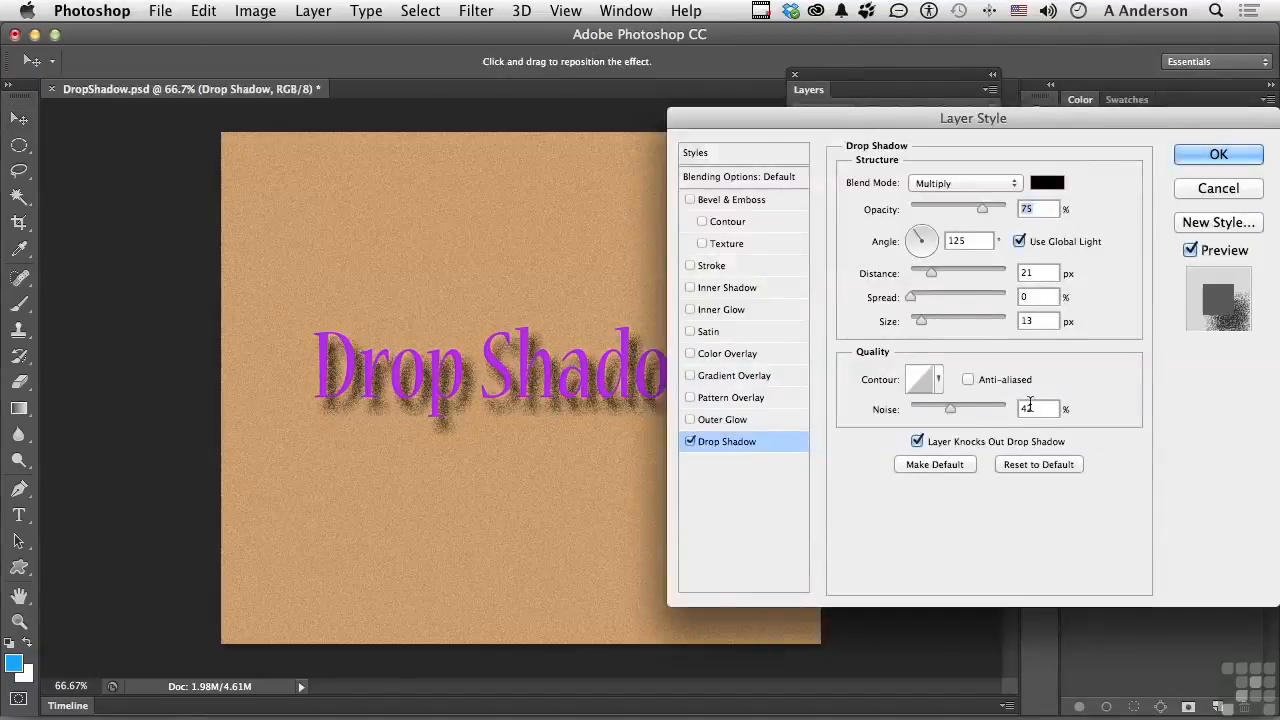
drag(950, 409, 944, 409)
click(917, 442)
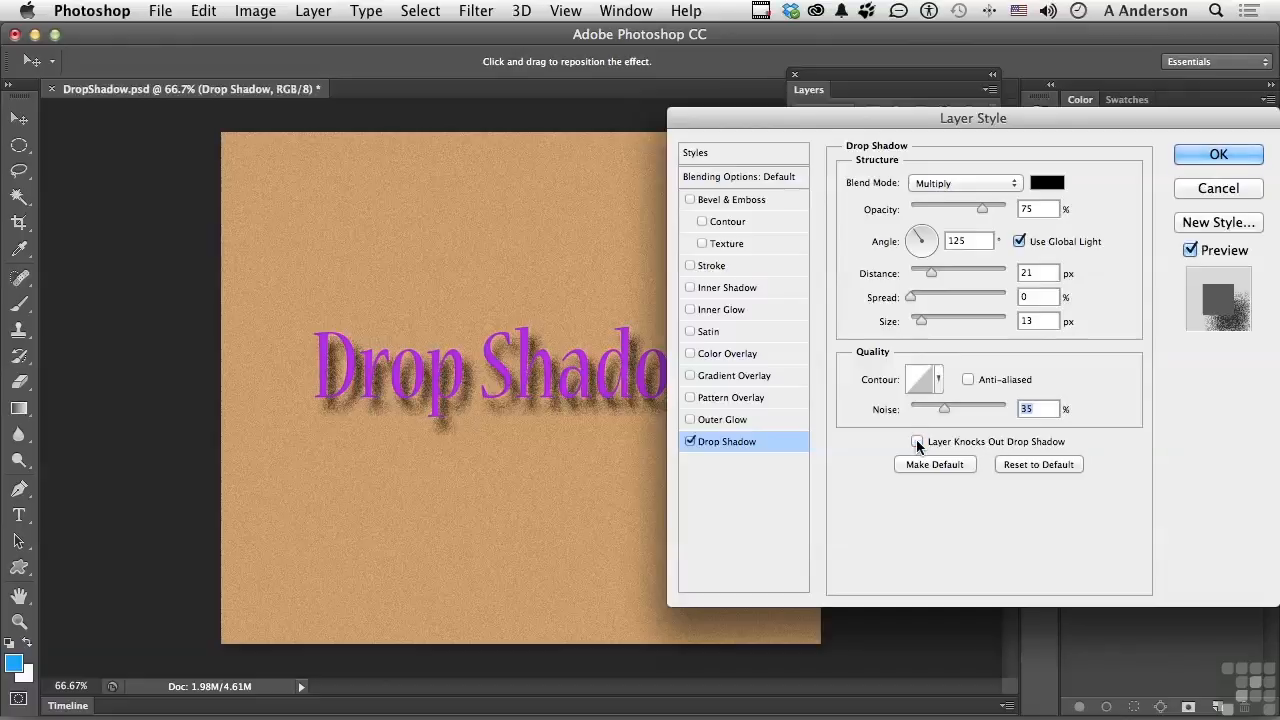
click(1216, 155)
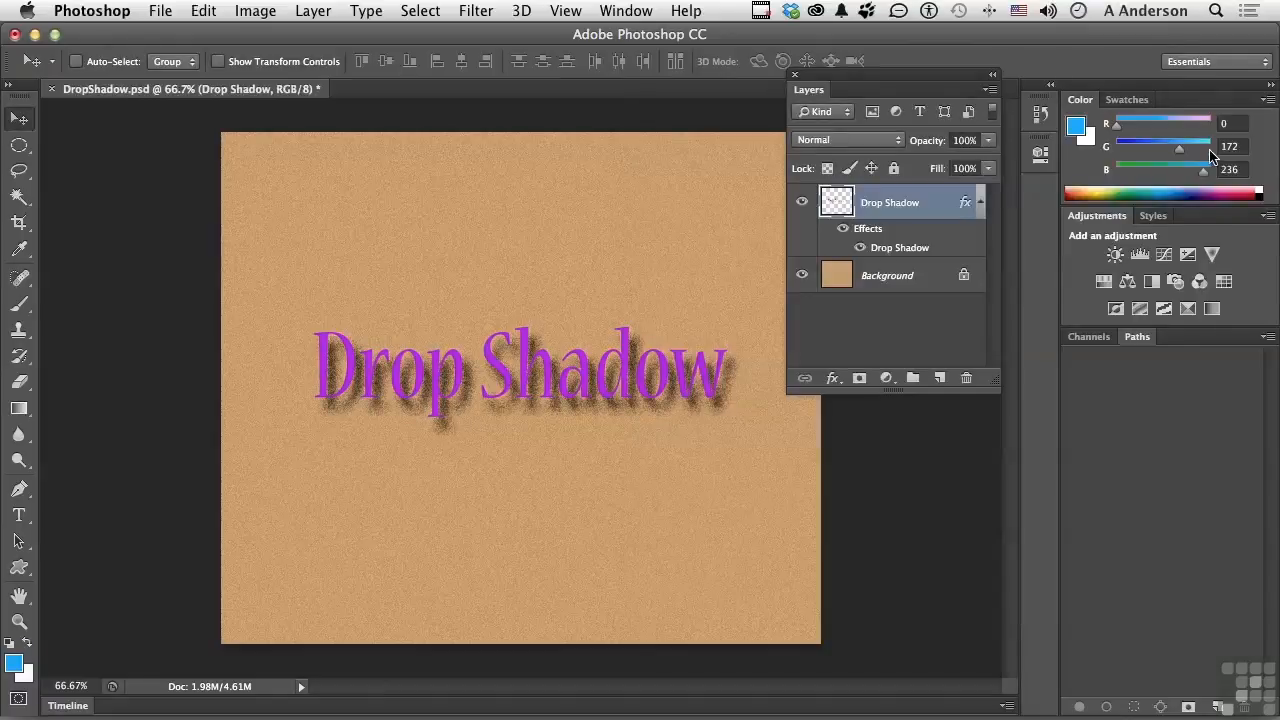
Check the shadow without knockout by lowering the layer's fill to 0%, and restore it to 100%.
drag(937, 170, 775, 183)
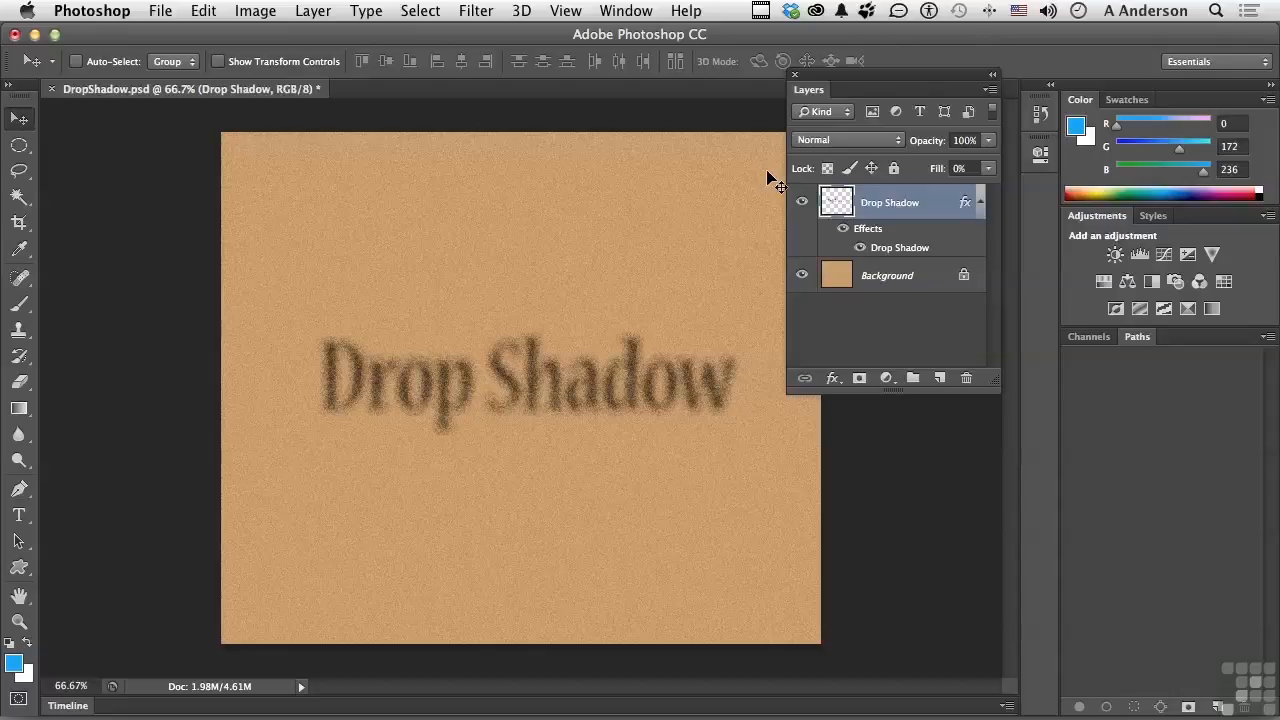
drag(775, 183, 1084, 174)
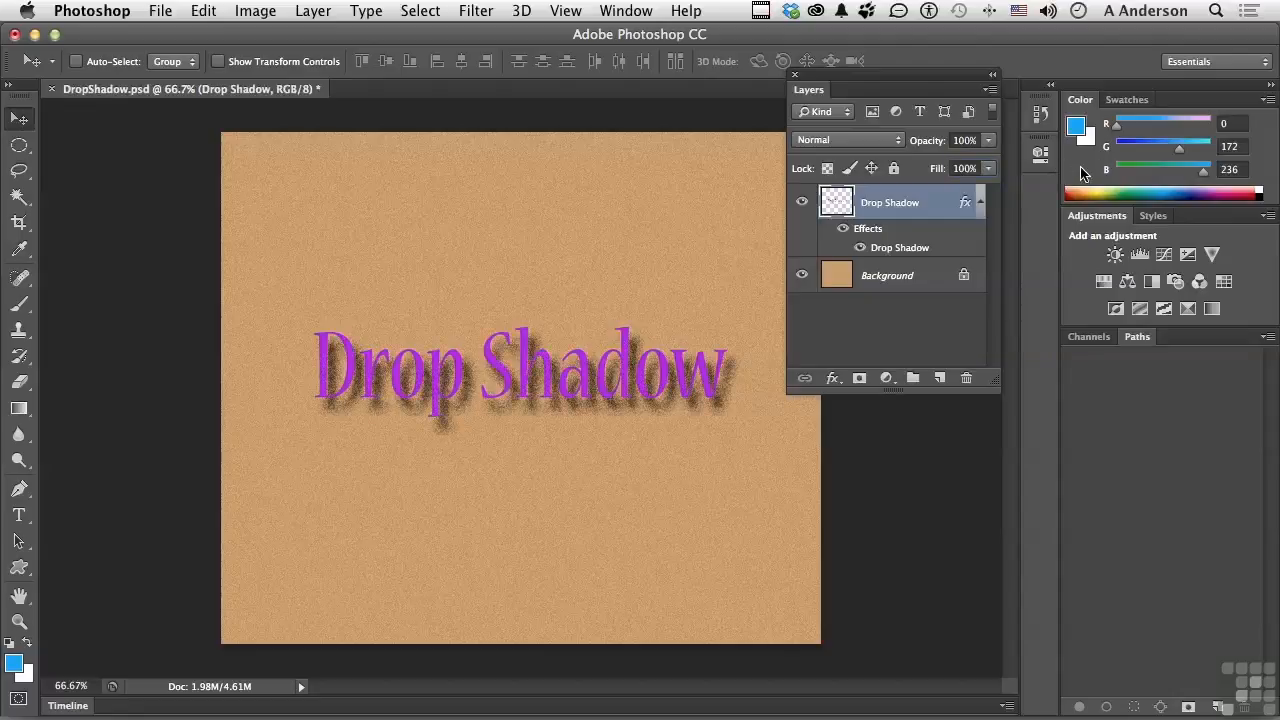
Turn Layer Knocks Out Drop Shadow back on and reset the drop shadow settings to default.
double_click(899, 250)
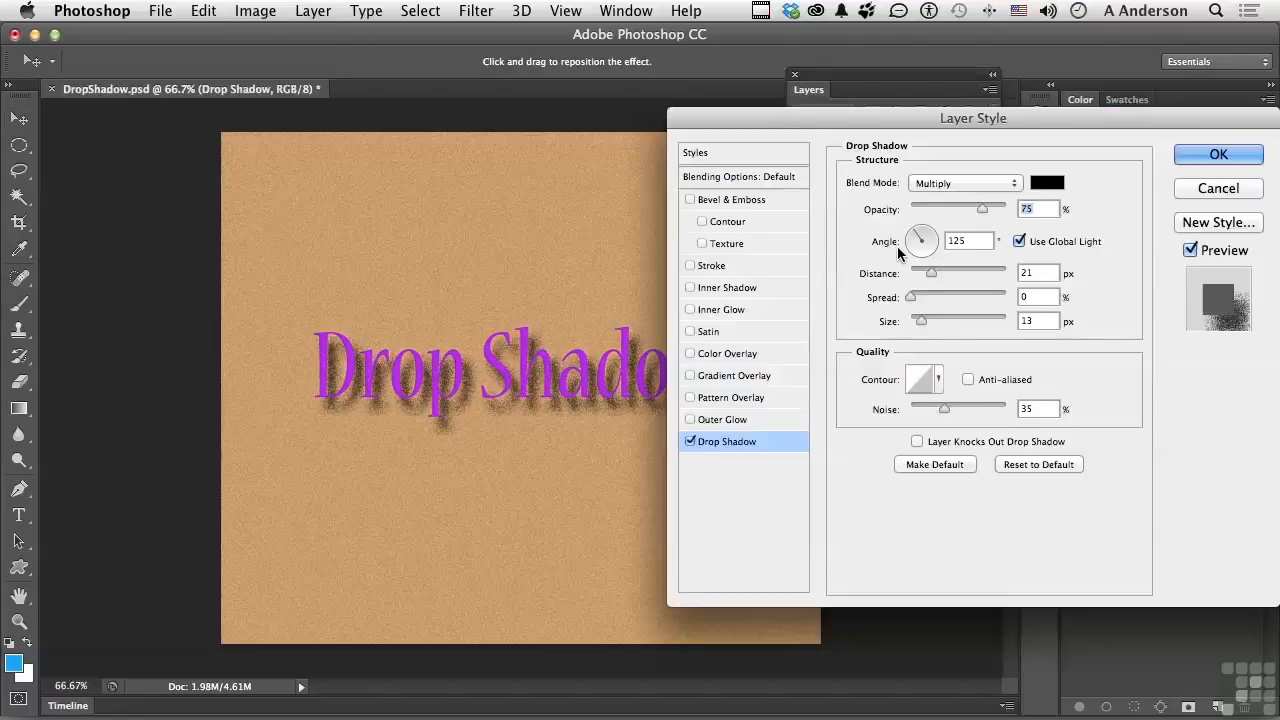
click(917, 441)
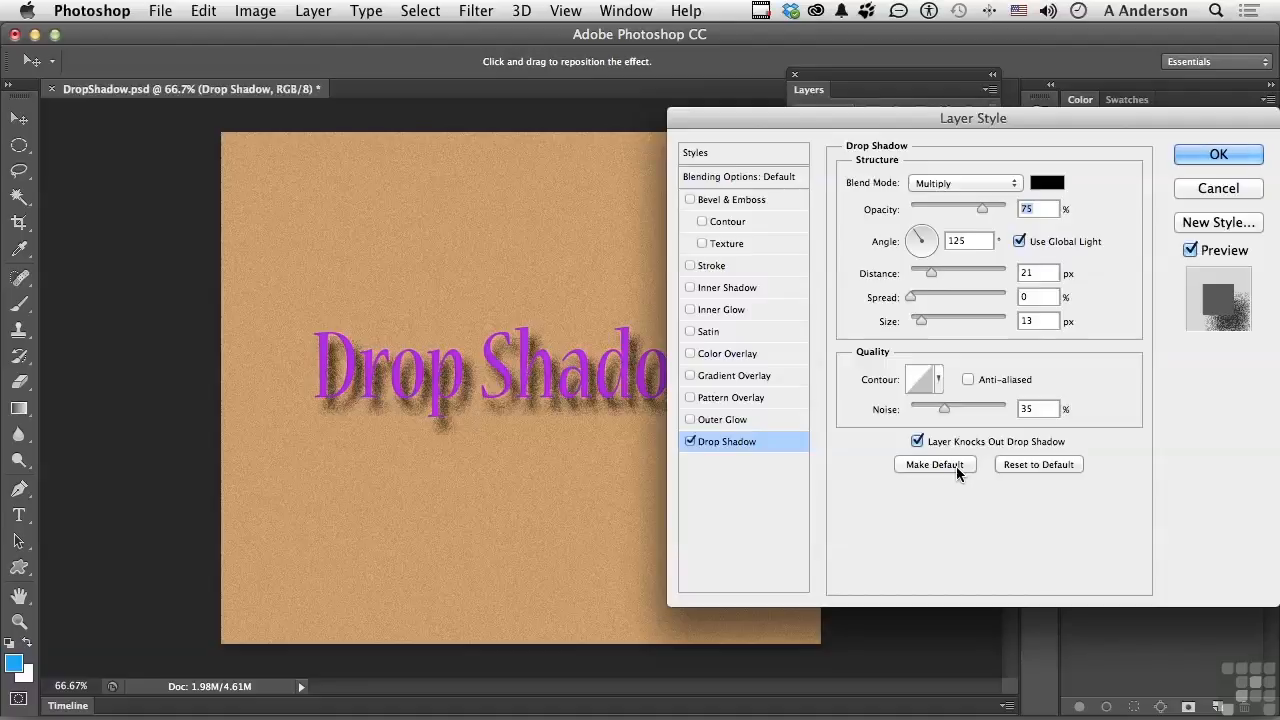
click(1017, 464)
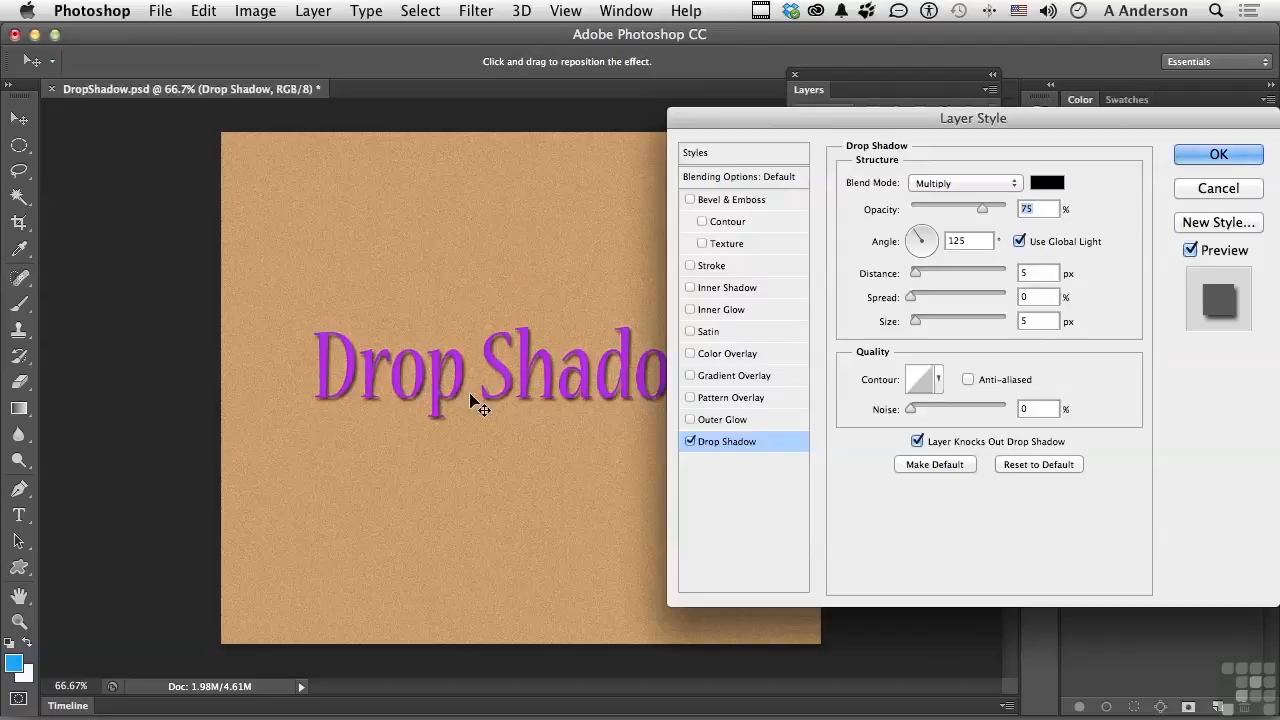
Reposition the shadow directly on the canvas to about 127° and 11 px distance, and apply the style.
mouse_move(470, 394)
mouse_down()
mouse_move(486, 420)
mouse_move(476, 402)
mouse_up()
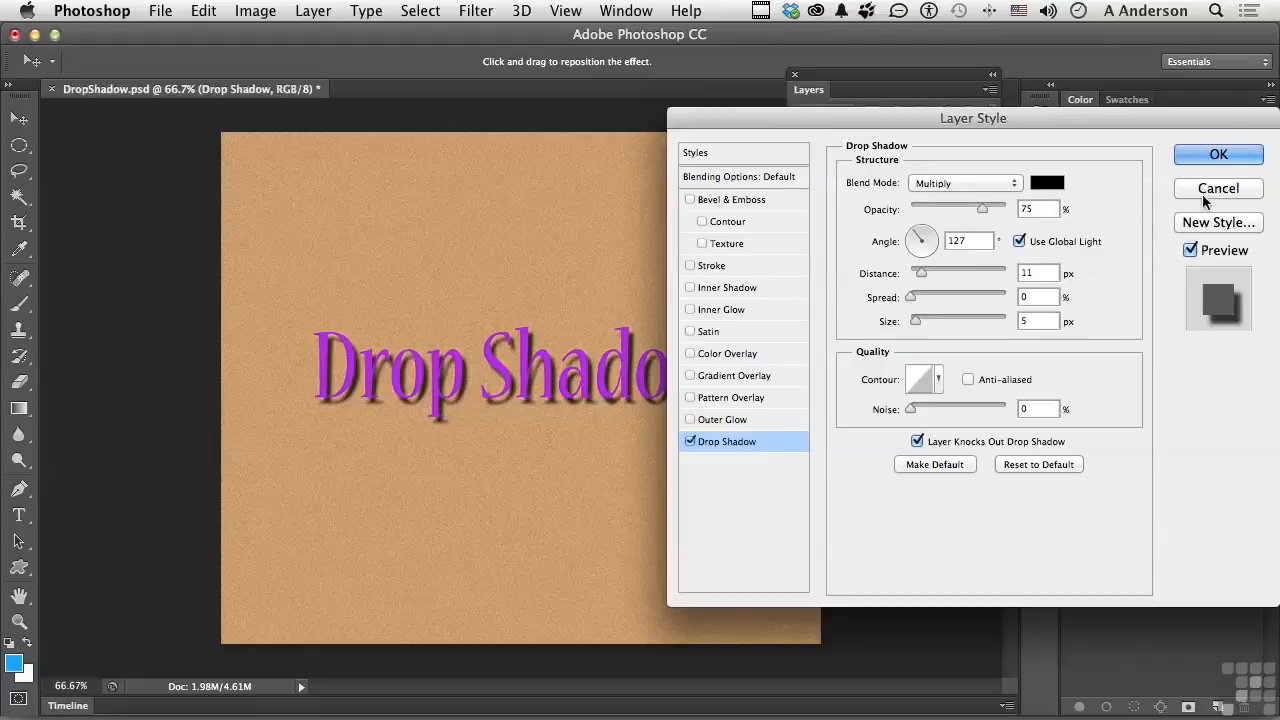
click(1217, 155)
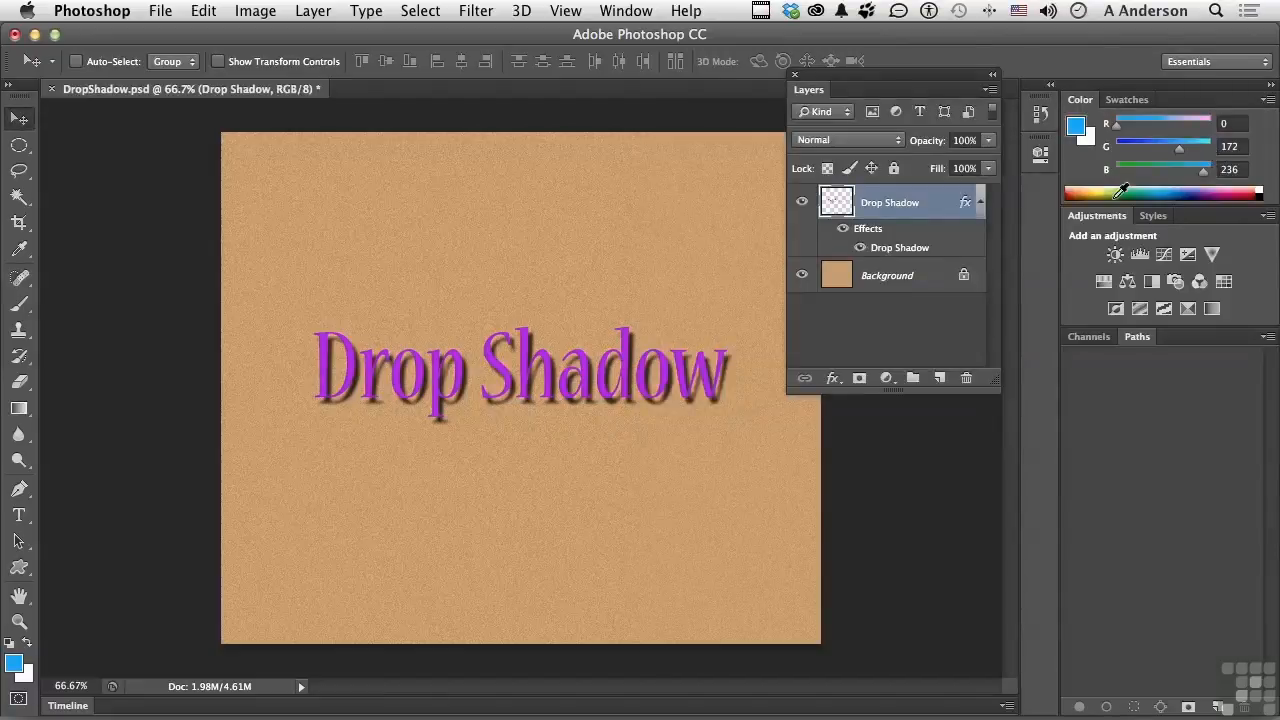
Open the layer's drop shadow settings again for editing.
double_click(902, 249)
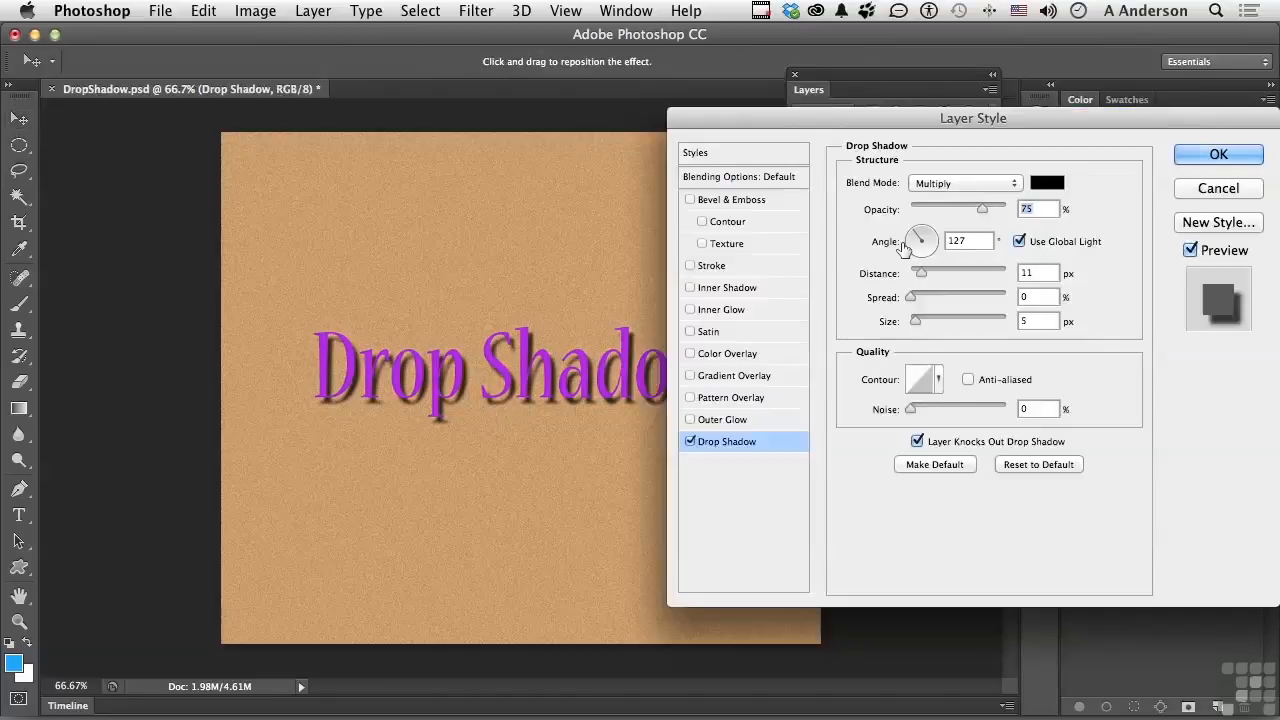